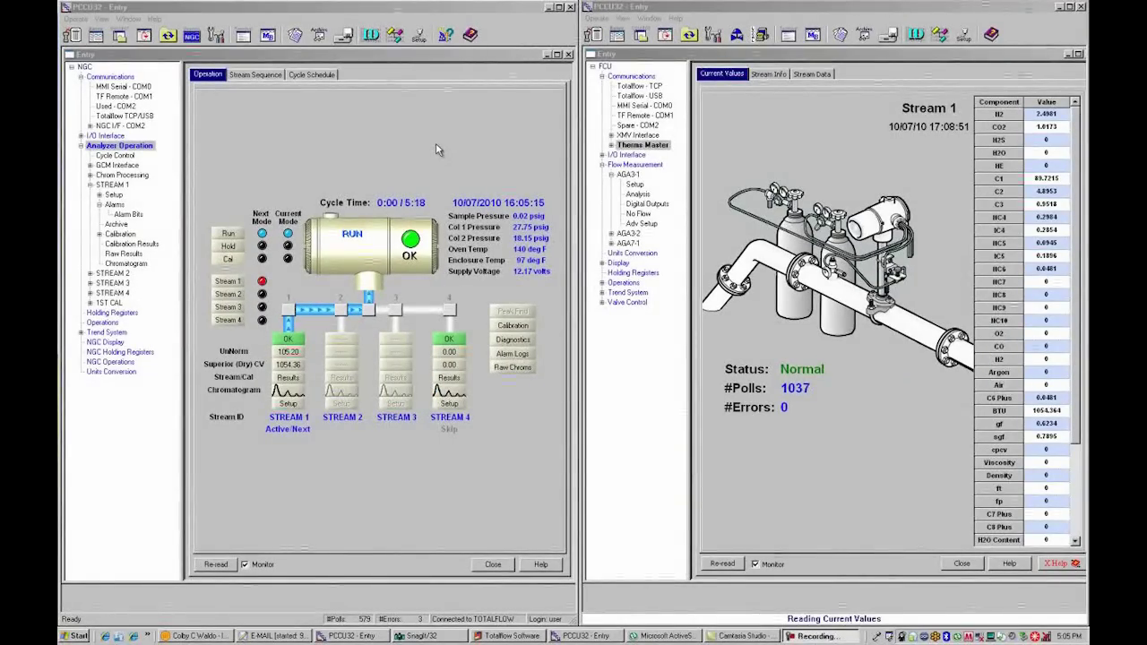
# Step: Select NGC I/F - COM2 in the NGC tree and expand its branch
pyautogui.click(108, 127)
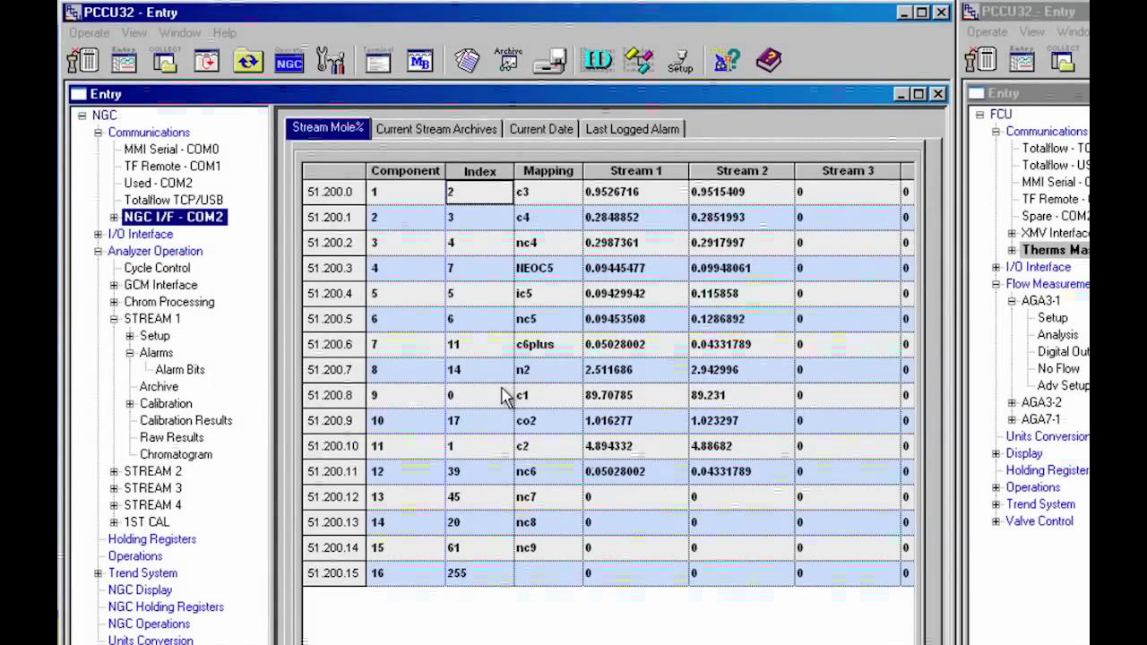
pyautogui.click(114, 217)
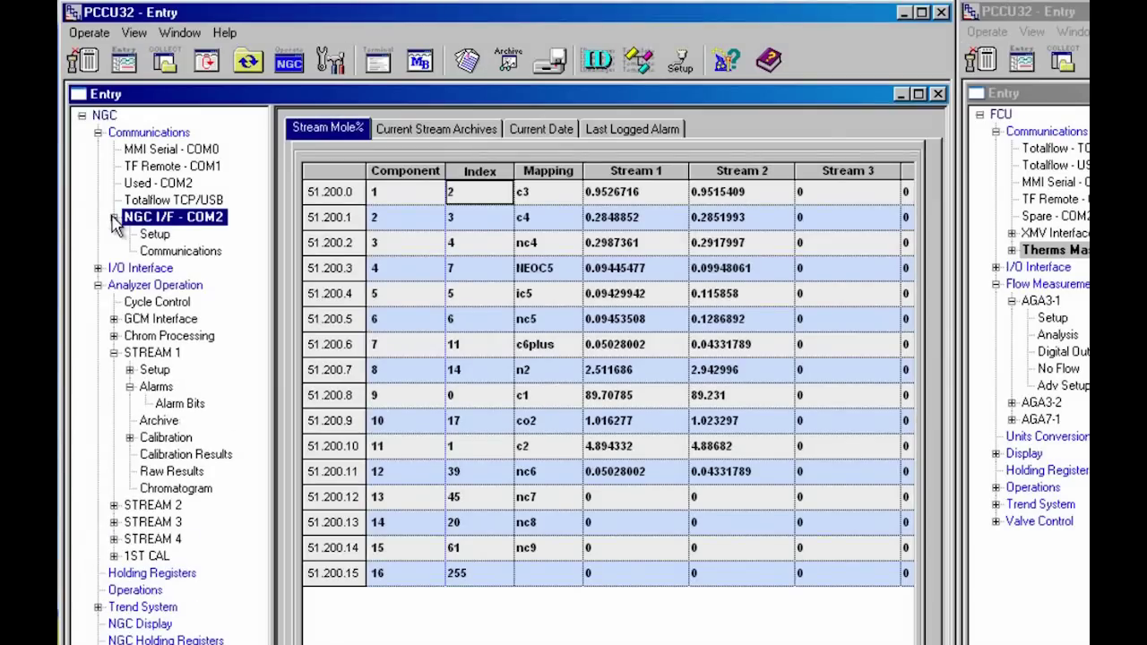
# Step: Review the NGC interface Setup and Component Mapping, then its Communications (Modbus Slave ASCII, COM2, 9600 baud)
pyautogui.click(160, 235)
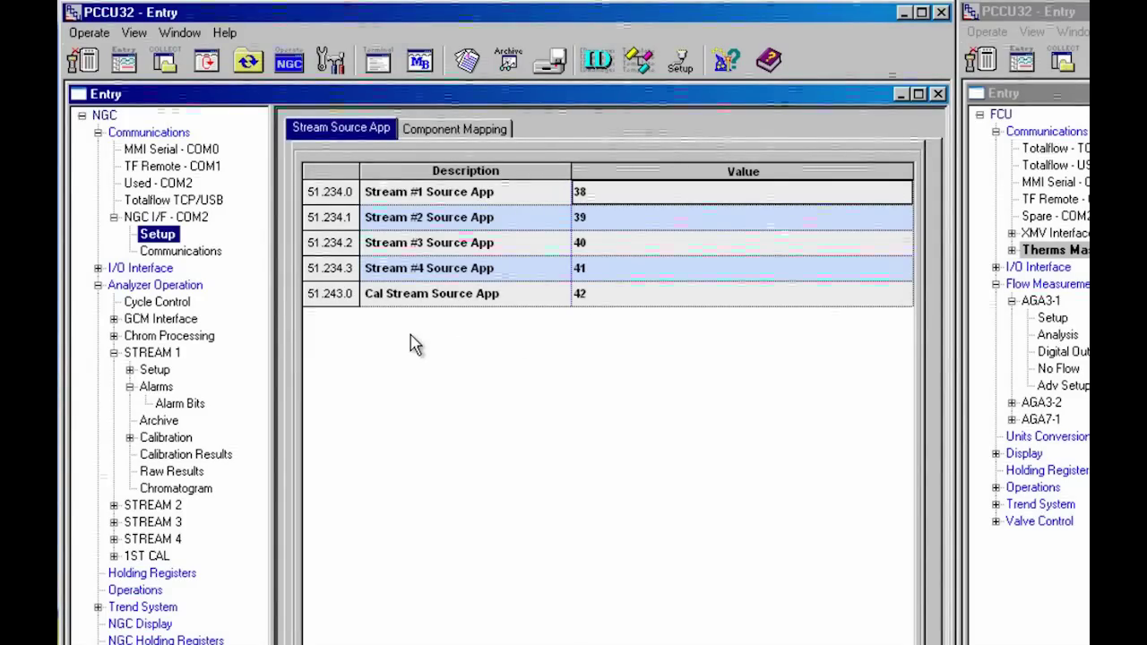
pyautogui.click(441, 131)
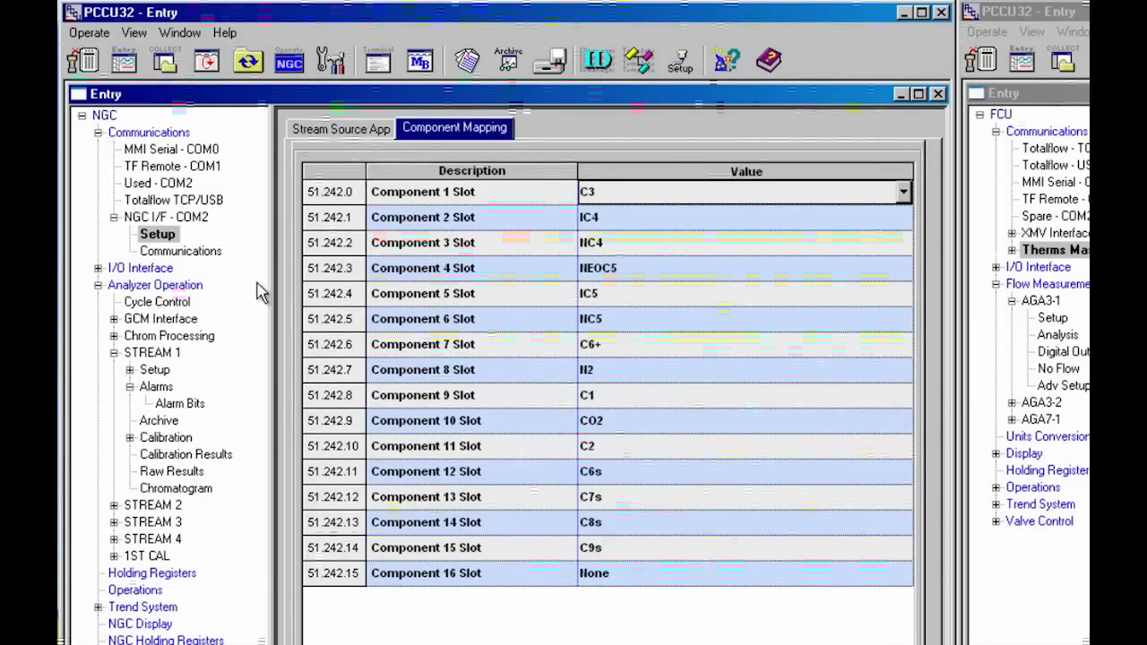
pyautogui.click(189, 253)
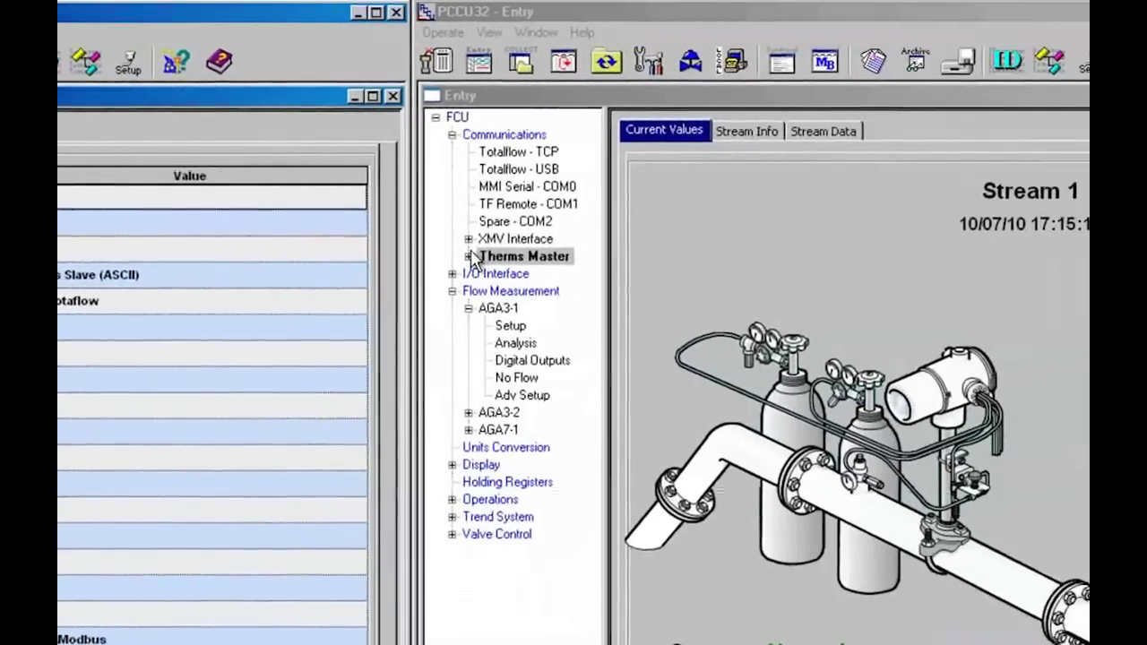
# Step: Expand Therms Master on the flow computer and review its Communications and Setup pages
pyautogui.click(313, 269)
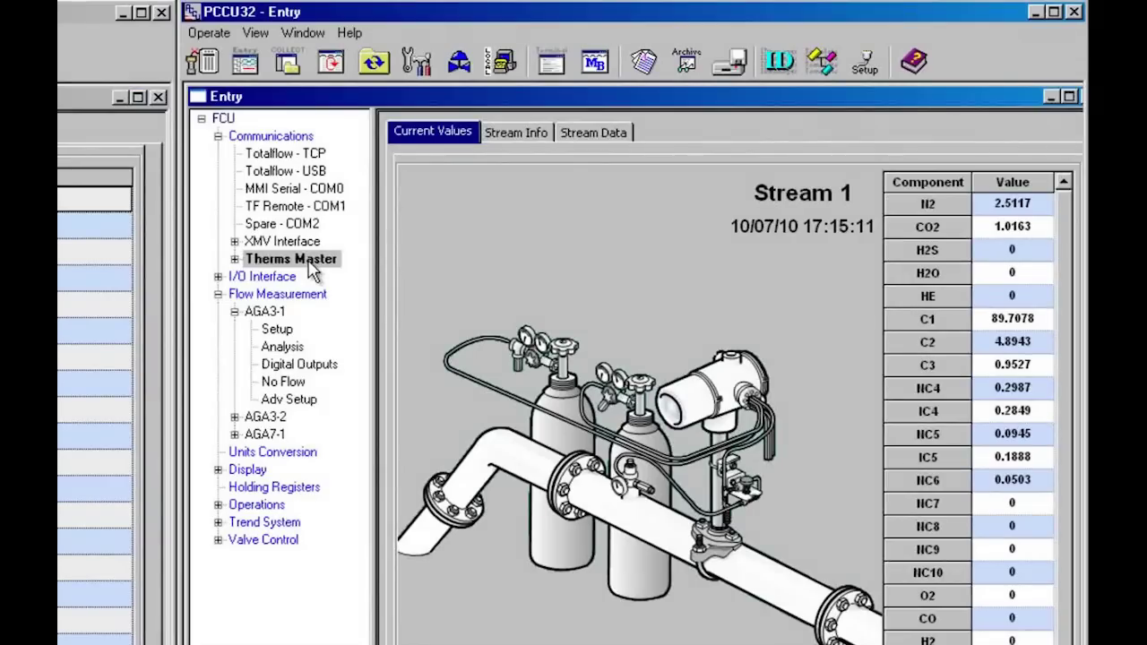
pyautogui.click(234, 259)
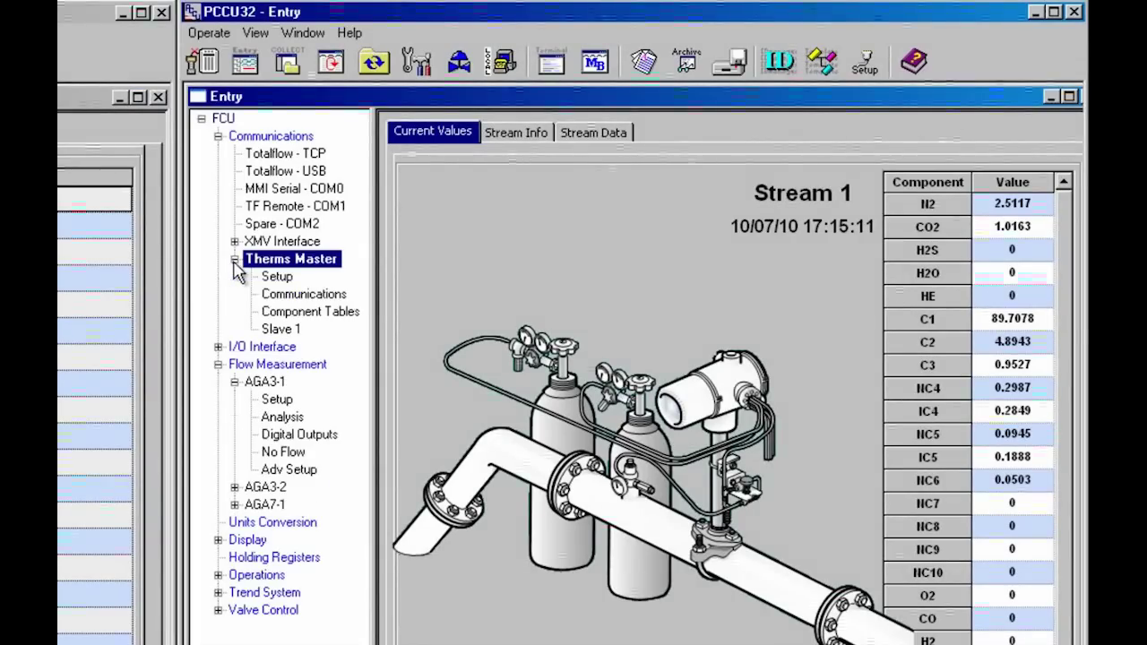
pyautogui.click(281, 295)
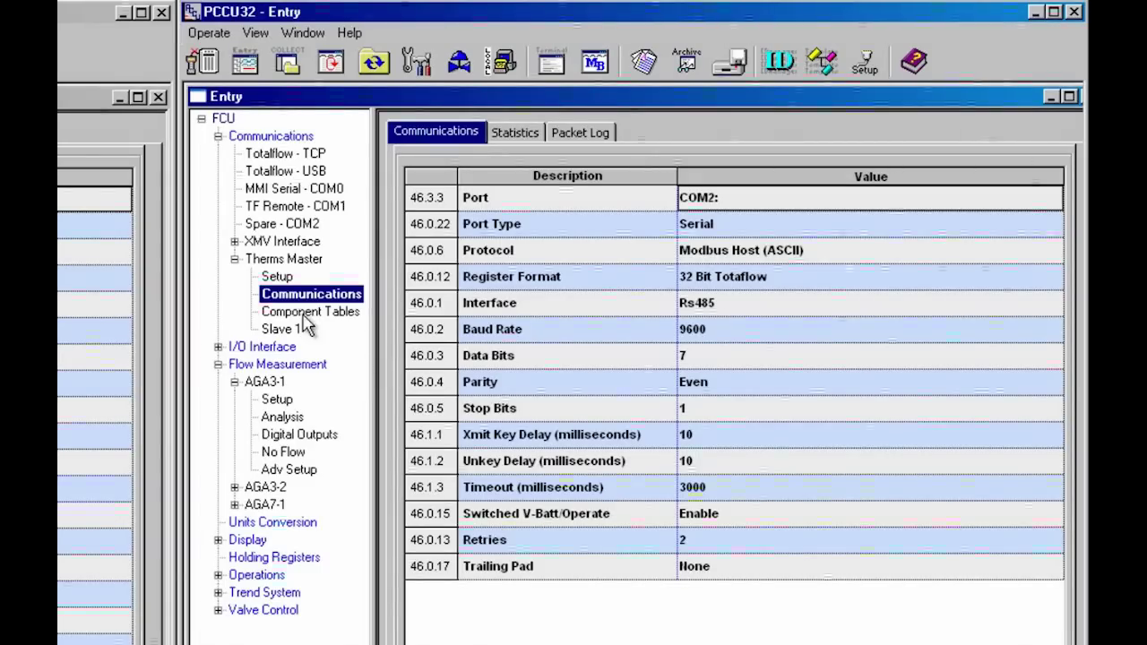
pyautogui.click(273, 277)
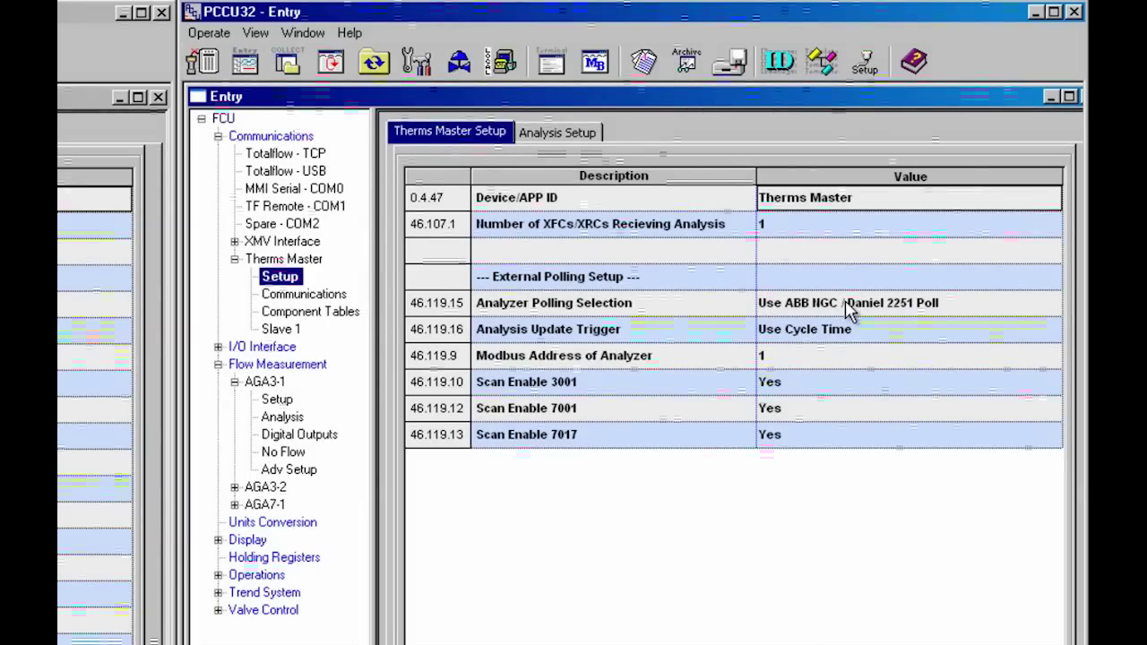
# Step: Keep analyzer polling on Use ABB NGC / Daniel 2251 Poll and confirm only Stream 1 is analyzed
pyautogui.doubleClick(963, 308)
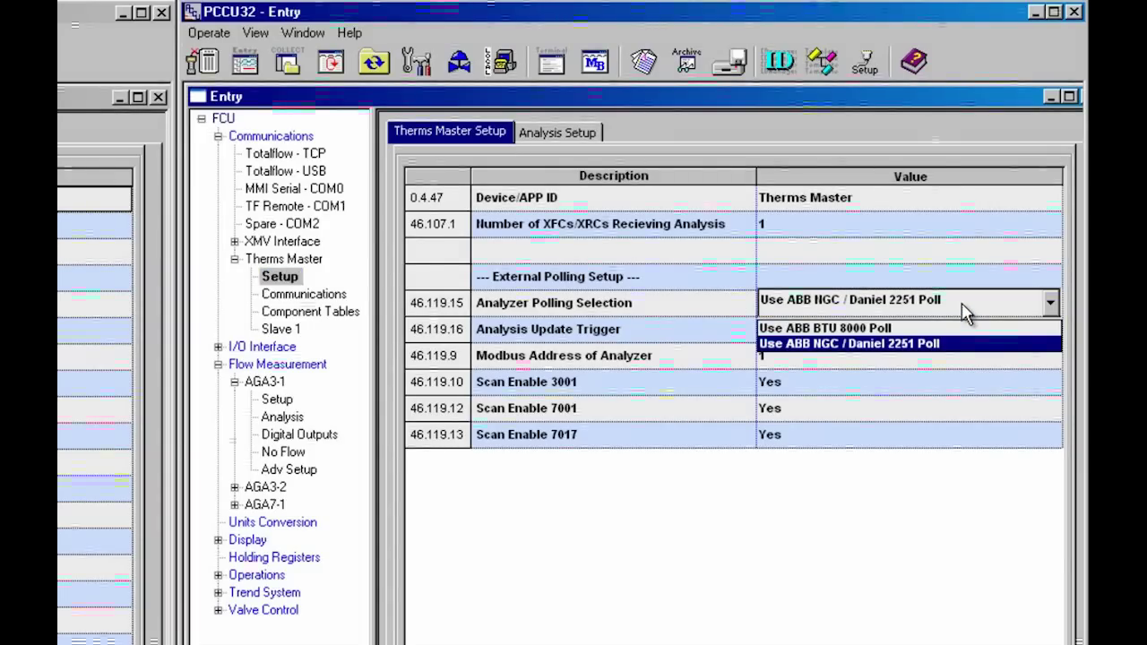
pyautogui.click(964, 308)
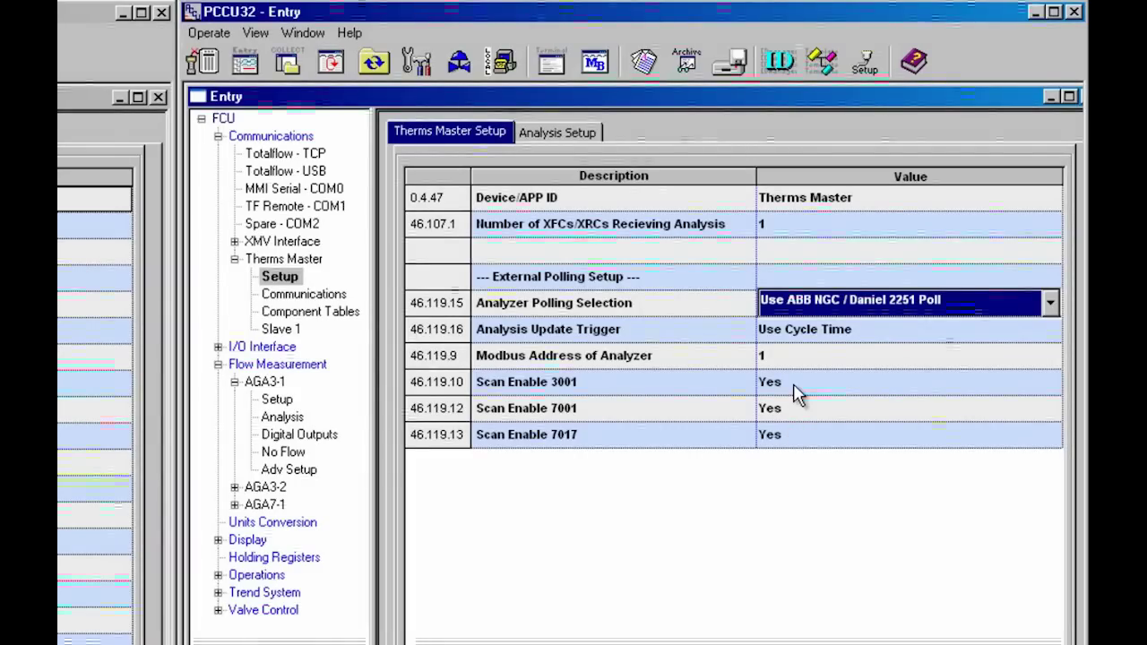
pyautogui.click(559, 131)
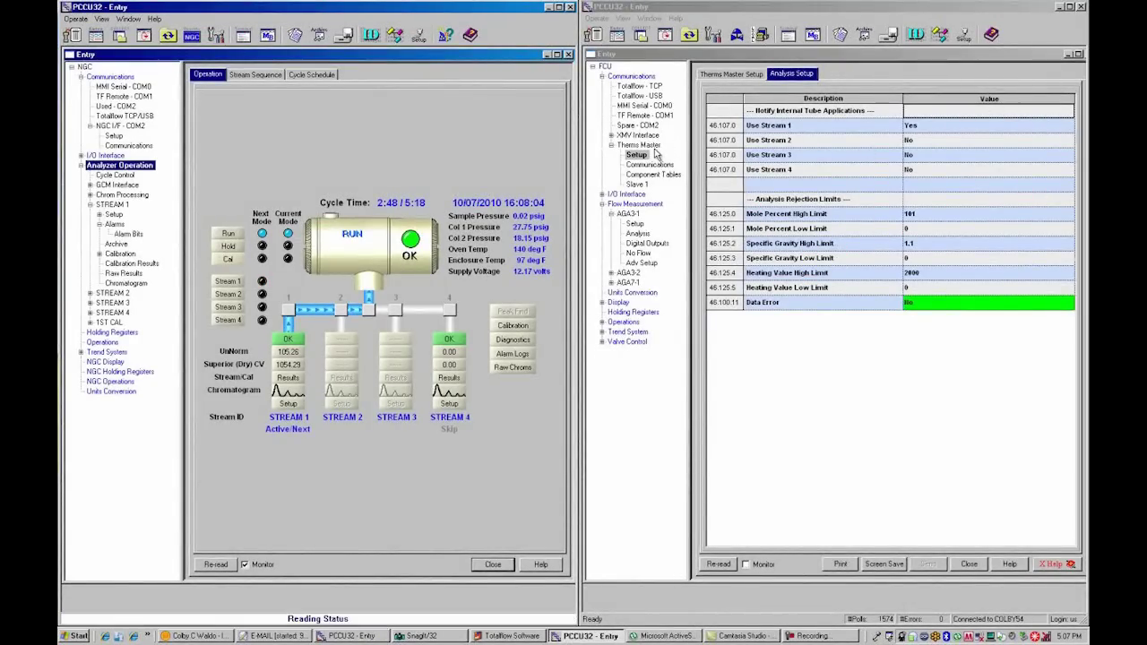
# Step: Show Therms Master's Stream 1 current values, then bring up the Therms expanded help
pyautogui.click(653, 145)
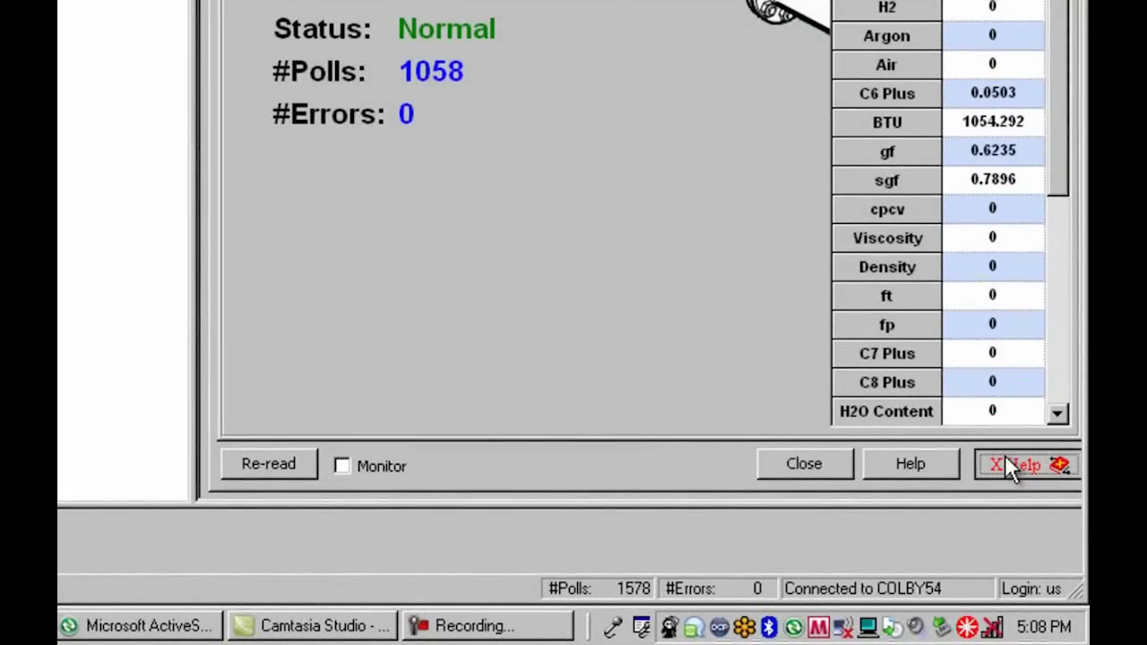
pyautogui.click(1005, 465)
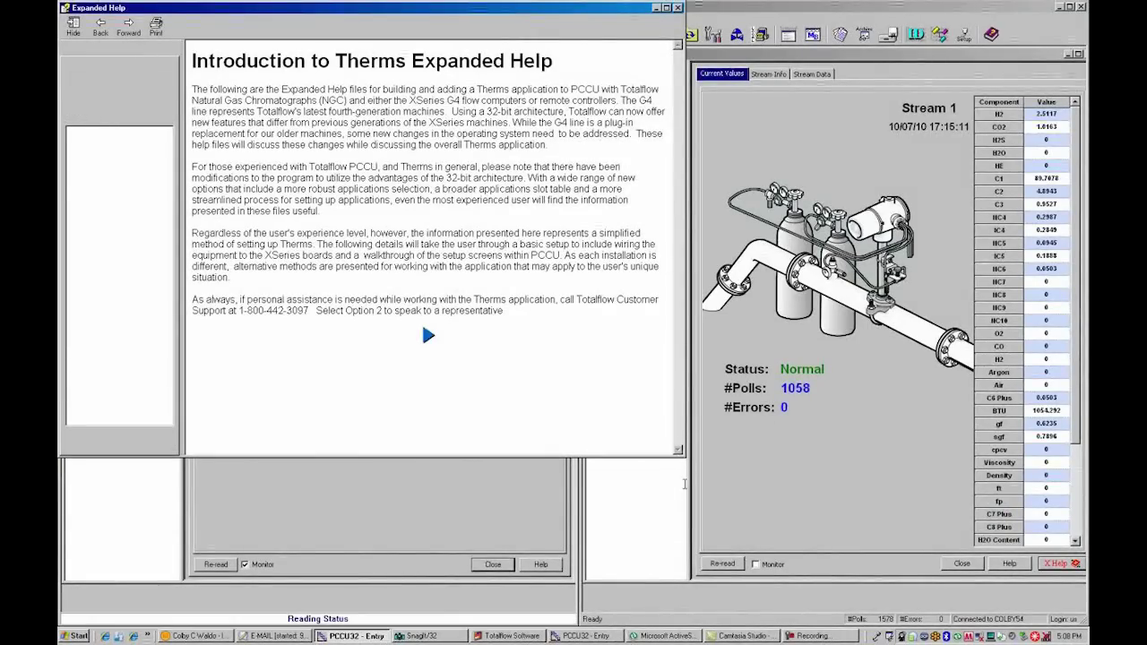
# Step: Enlarge the Therms help and page through Scenario 1 installation to its Electrical Installation wiring page
pyautogui.moveTo(681, 457); pyautogui.dragTo(691, 589)
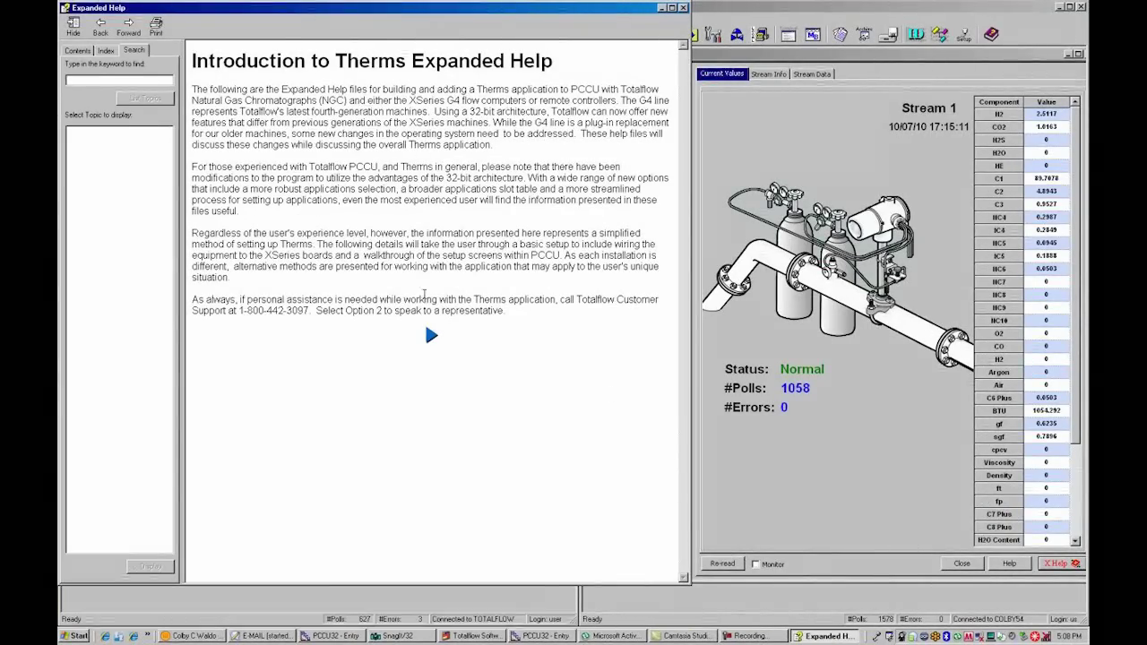
pyautogui.click(434, 341)
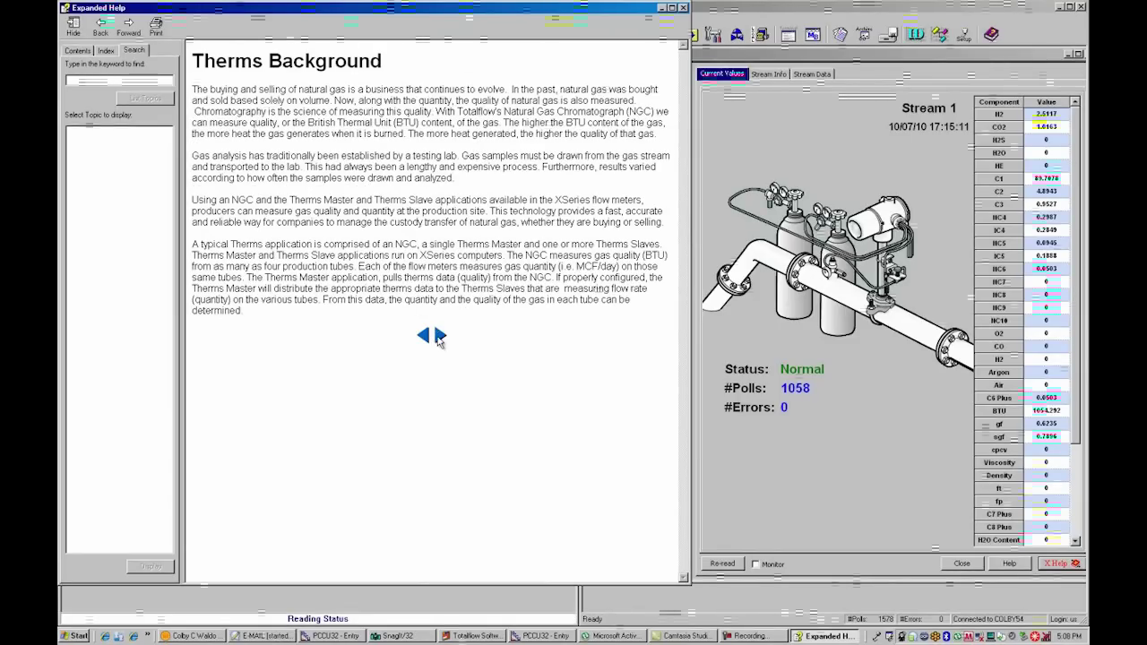
pyautogui.click(439, 337)
pyautogui.scroll(-5, 403, 477)
pyautogui.scroll(-4, 402, 478)
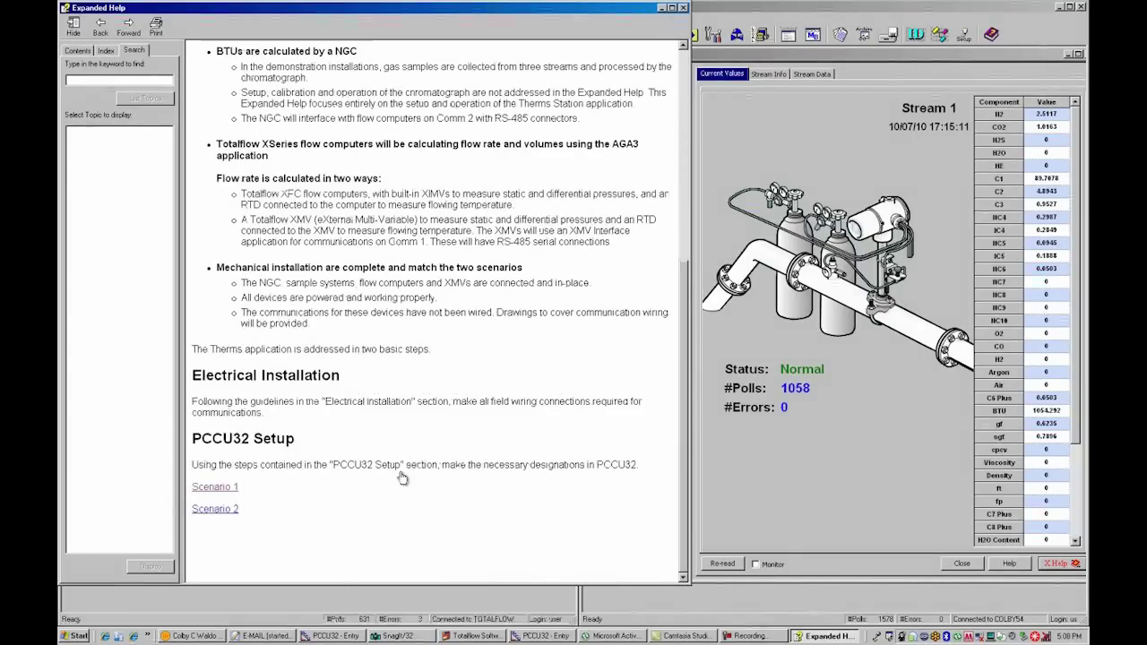
pyautogui.click(215, 486)
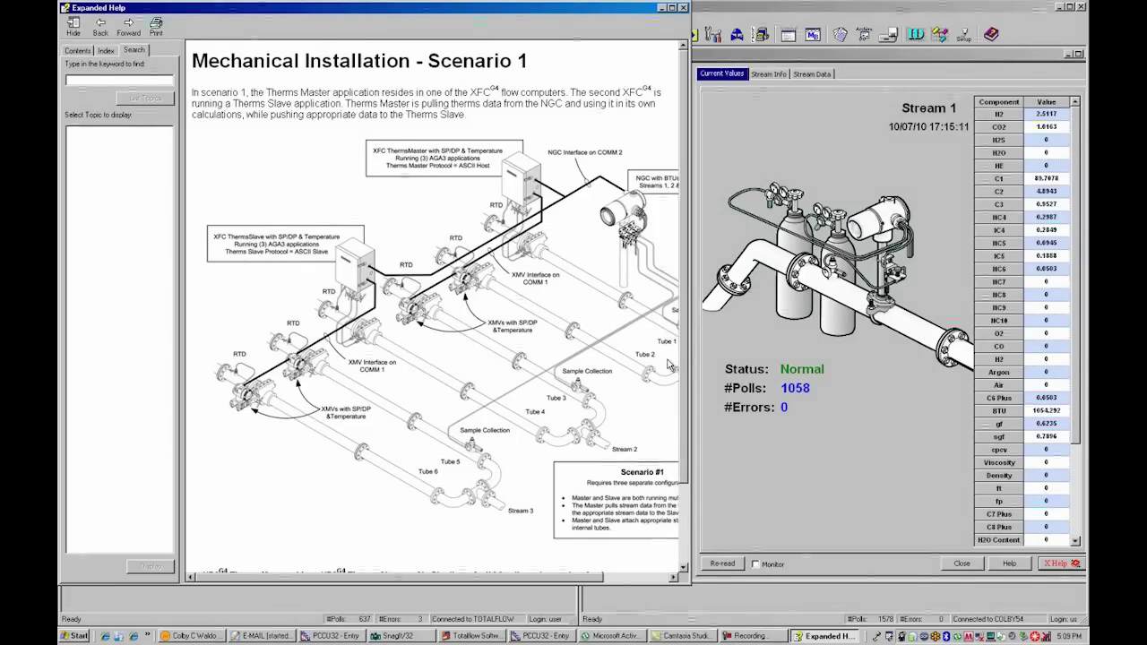
pyautogui.scroll(-3, 679, 362)
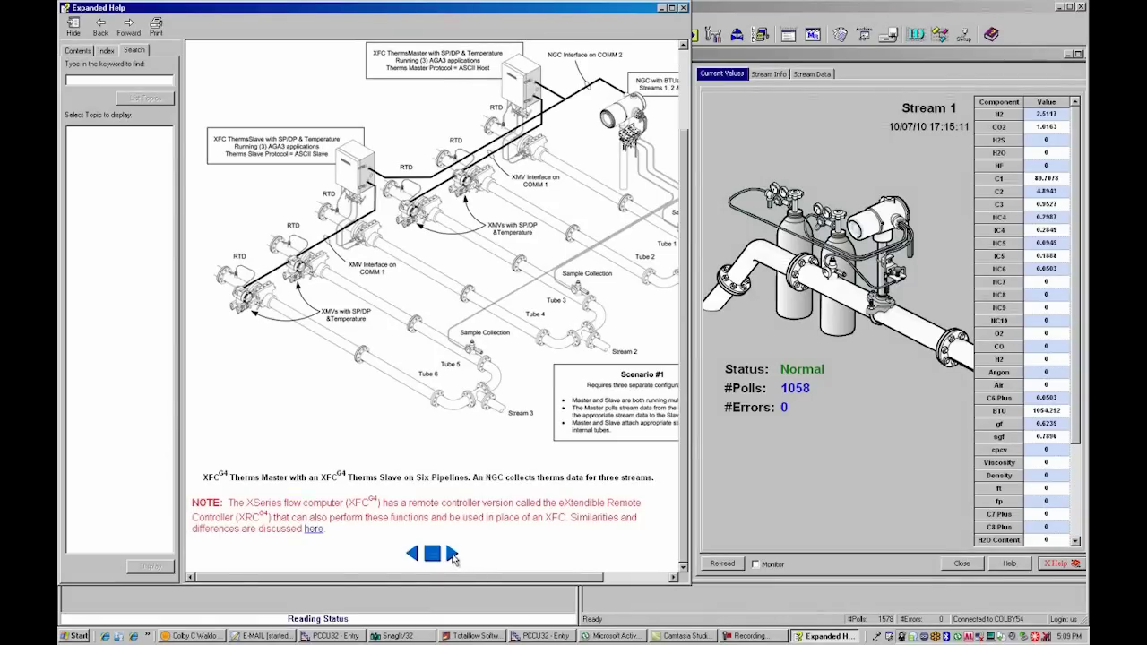
pyautogui.click(452, 555)
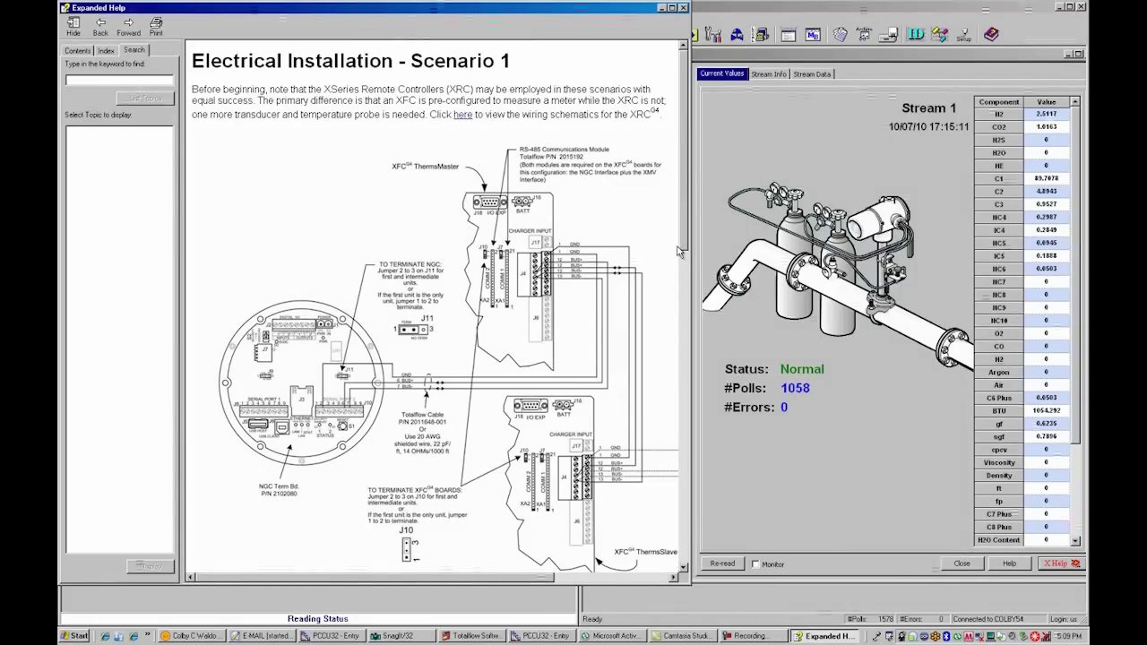
# Step: Scroll through the Scenario 1 wiring diagrams and move on to the Overview of PCCU32 Setup page
pyautogui.scroll(-1, 684, 251)
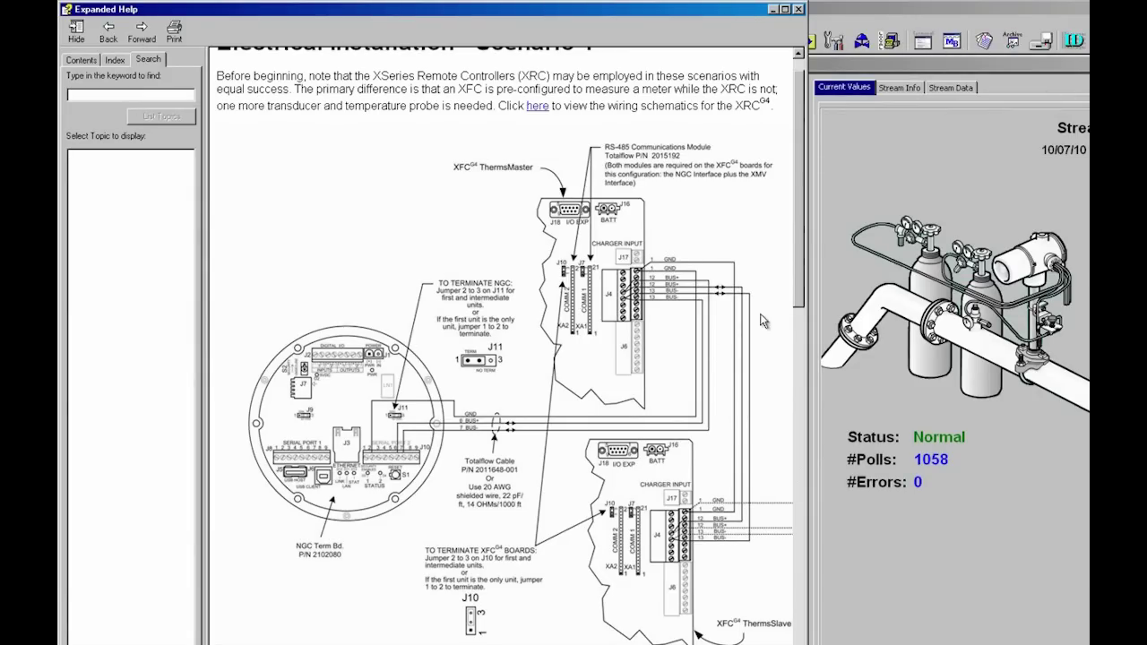
pyautogui.moveTo(795, 301); pyautogui.dragTo(795, 619)
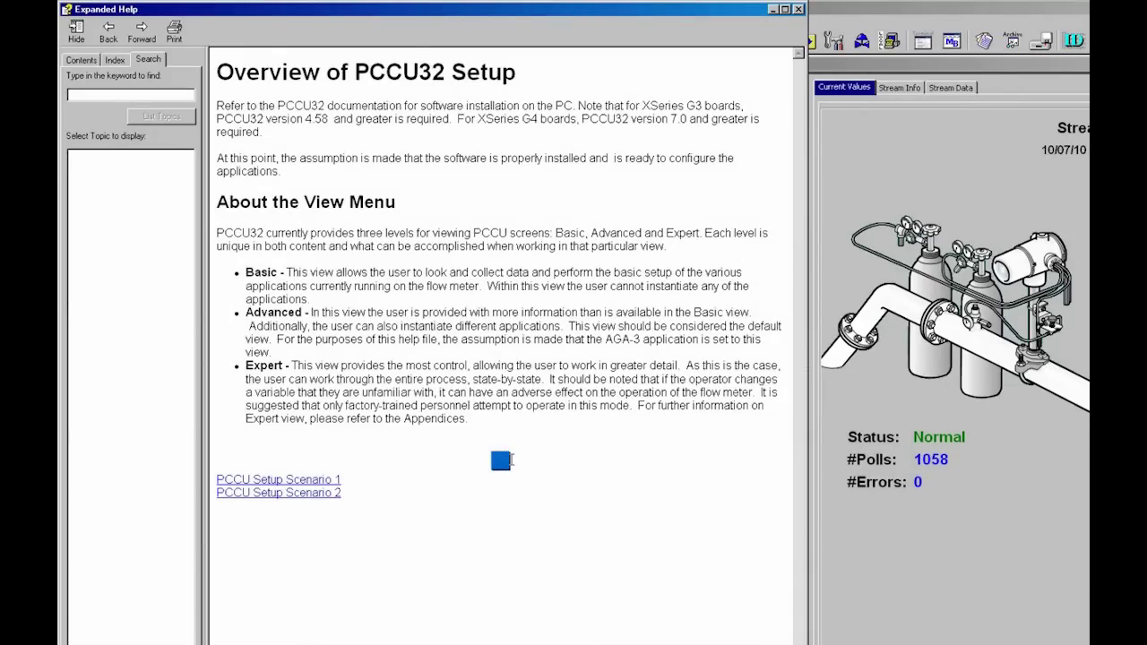
pyautogui.click(501, 462)
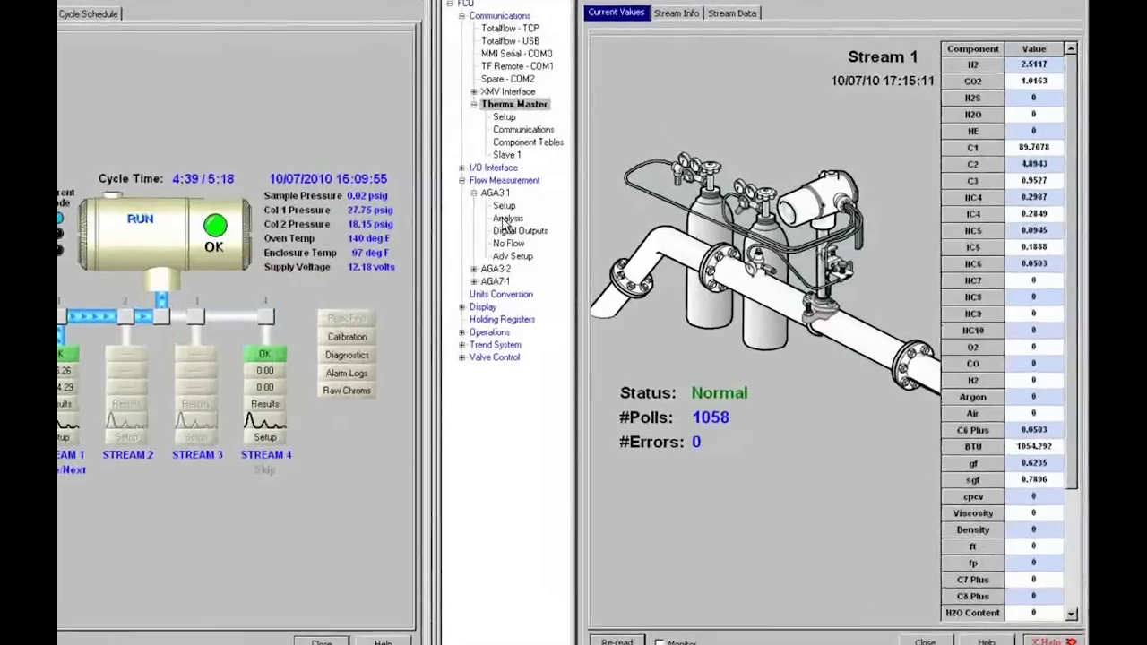
# Step: Attach the AGA3-1 Therms Setup to Stream 1
pyautogui.click(637, 233)
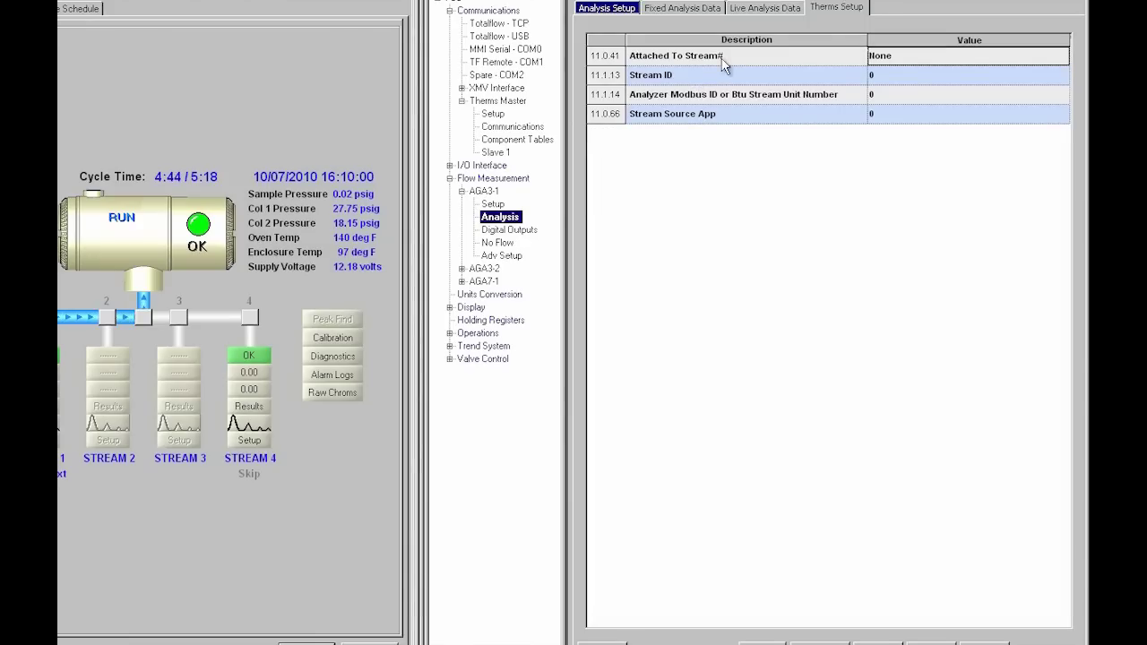
pyautogui.click(832, 9)
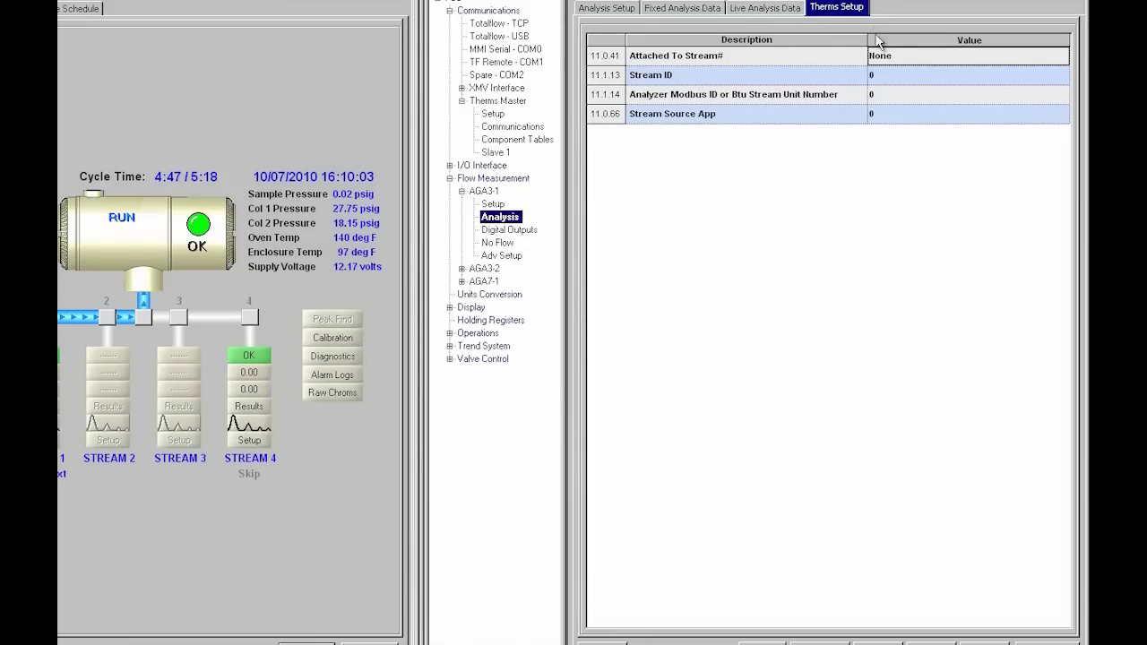
pyautogui.click(902, 53)
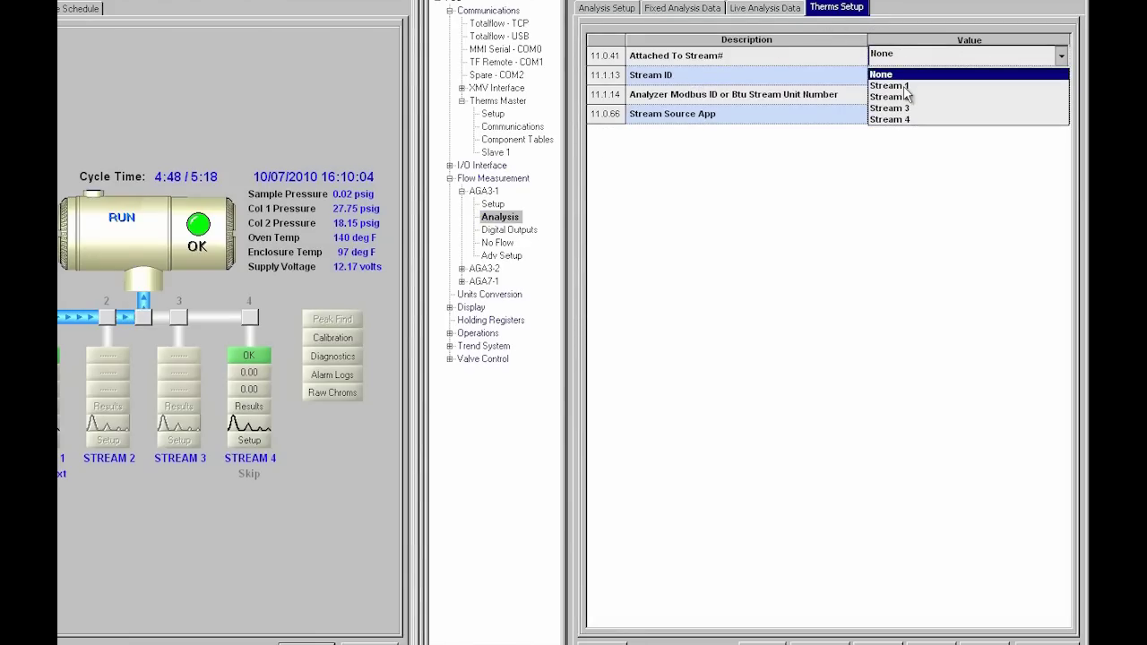
pyautogui.click(901, 85)
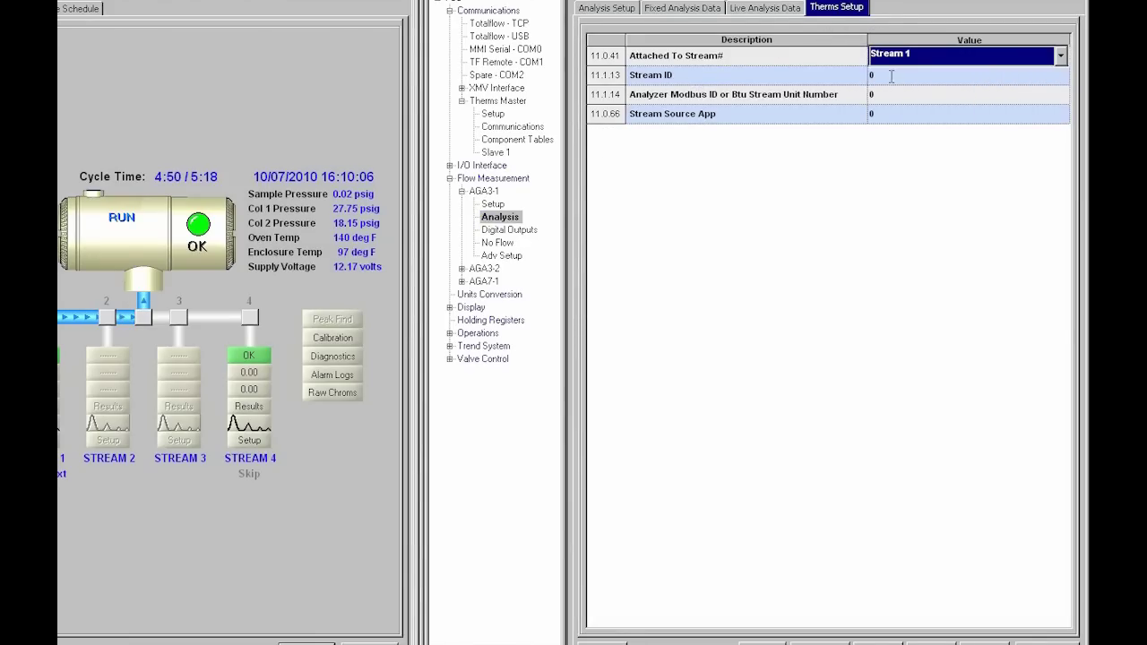
# Step: Enter Stream ID 1111 and Analyzer Modbus ID 1, then send the Therms Setup
pyautogui.click(891, 74)
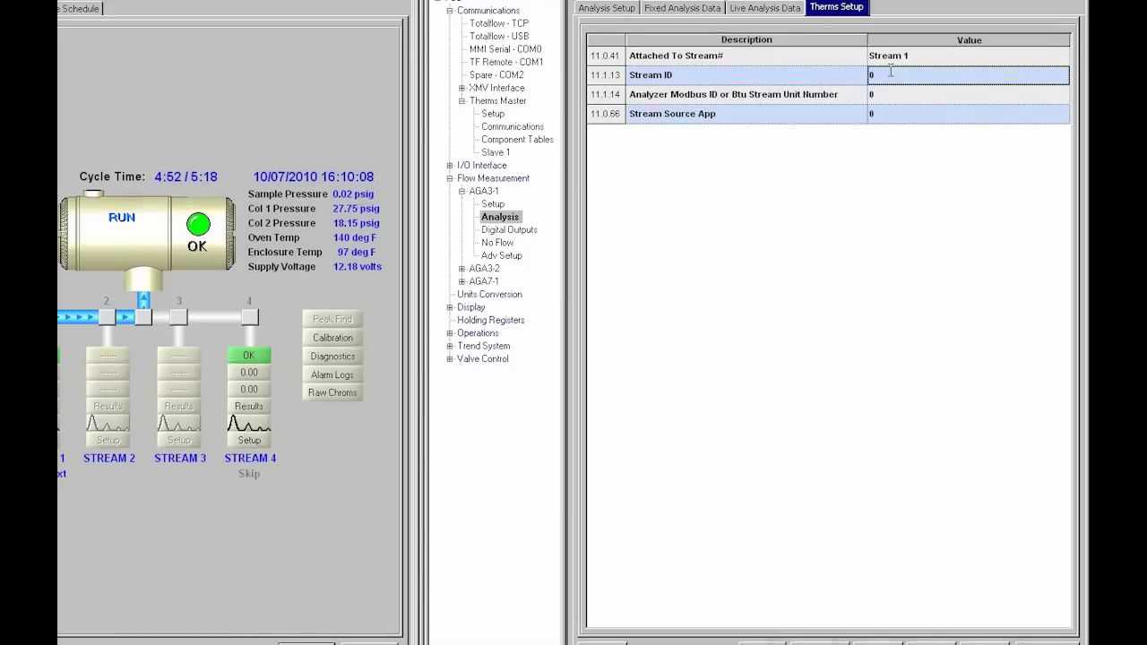
pyautogui.write('1111')
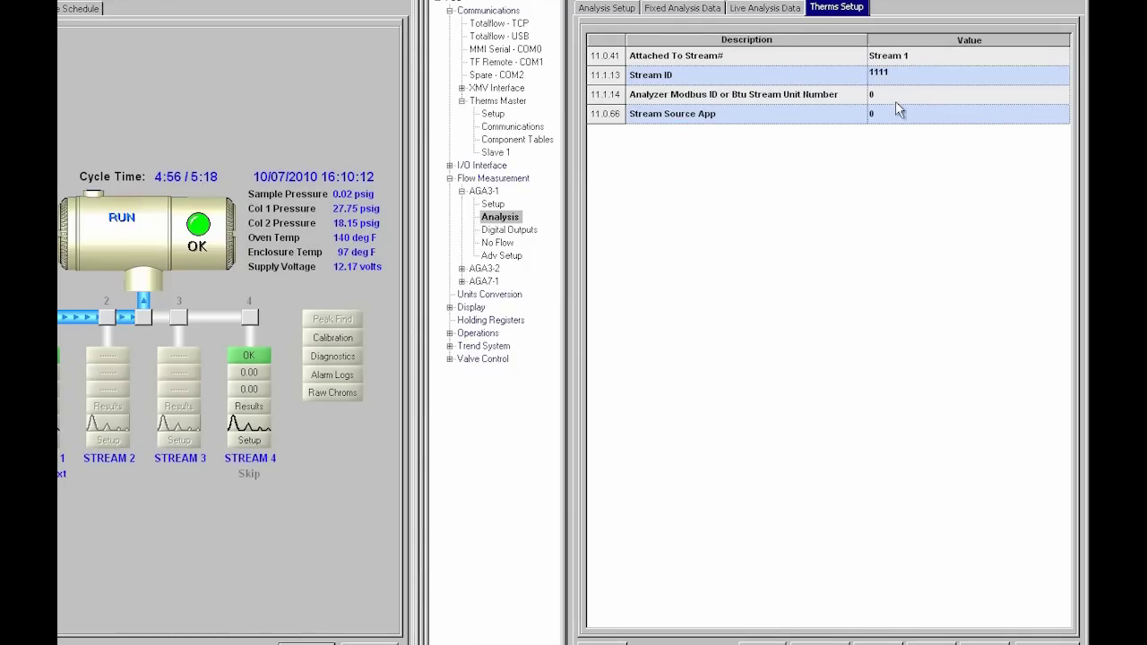
pyautogui.click(887, 93)
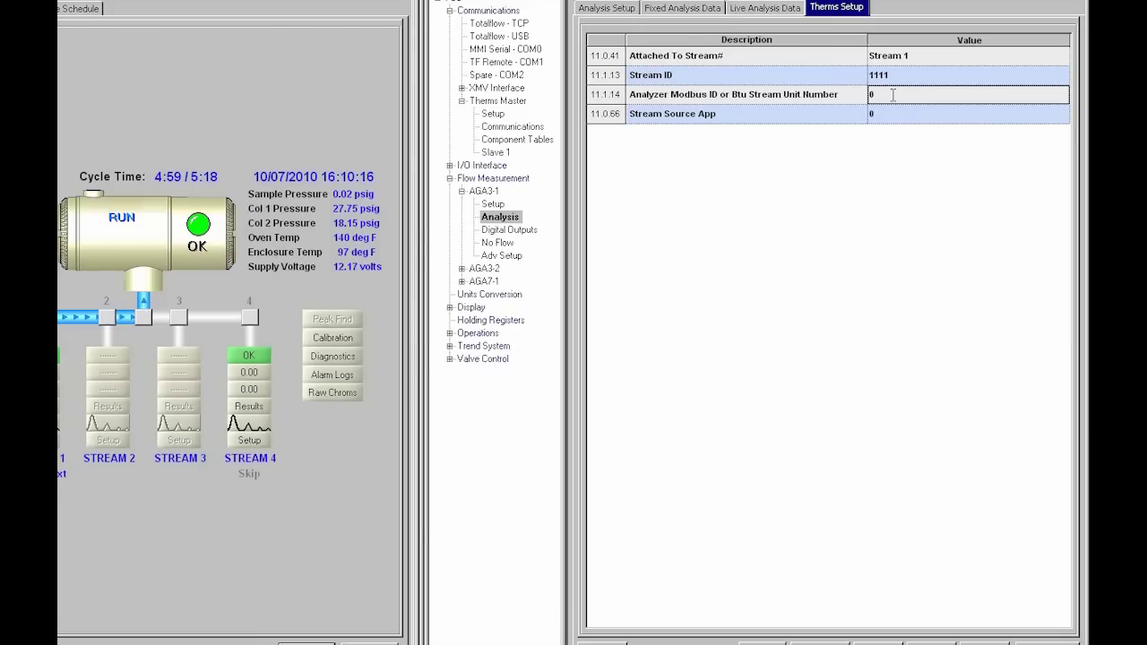
pyautogui.click(894, 94)
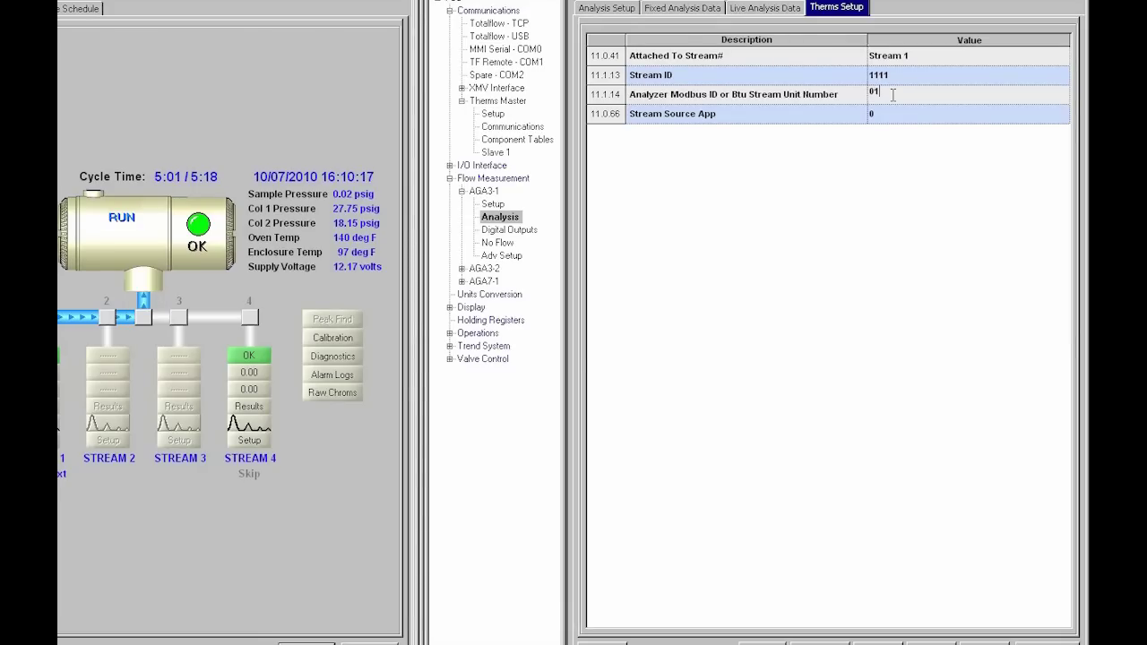
pyautogui.write('1')
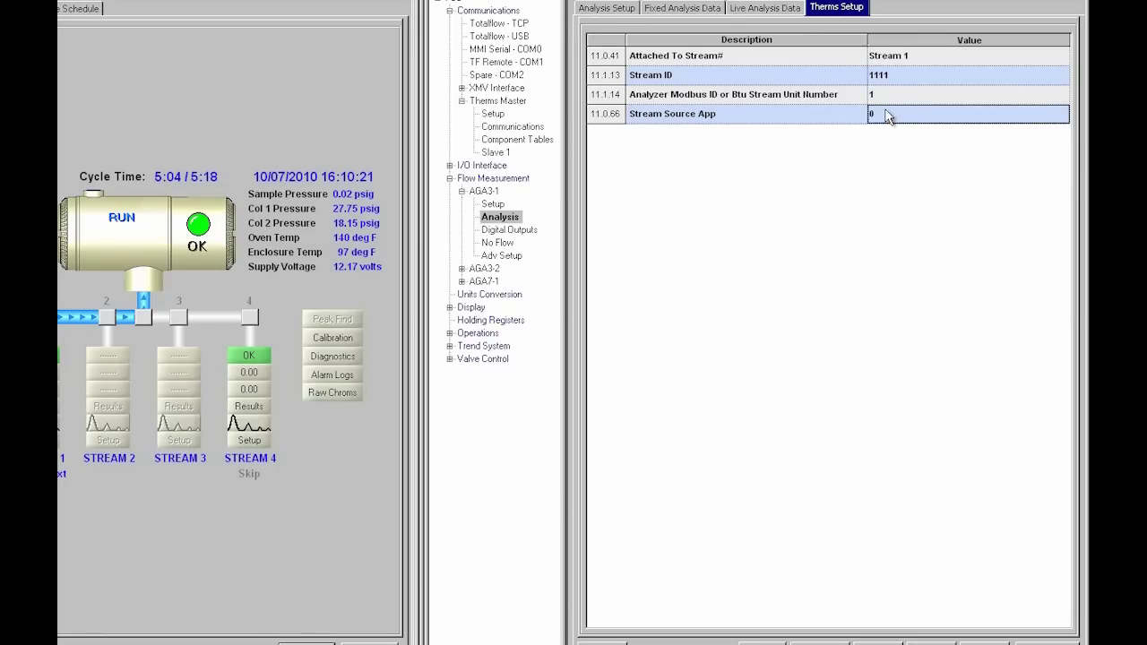
pyautogui.click(891, 118)
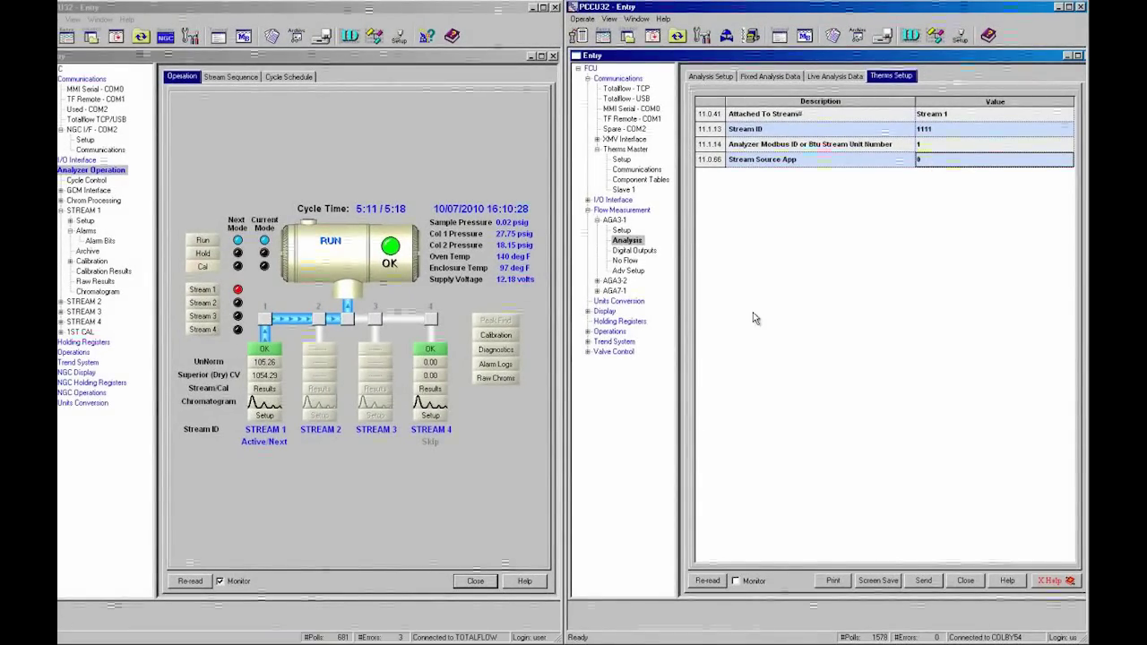
pyautogui.click(922, 581)
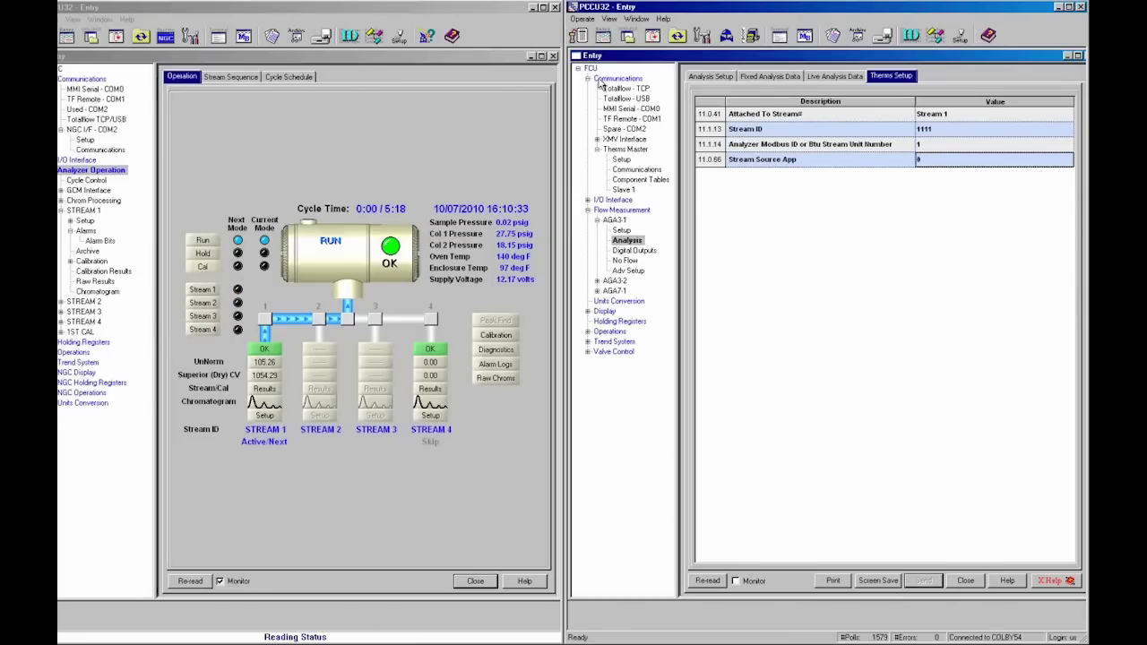
# Step: Check the FCU's Station Setup, App Licensing and Applications list, finding Therms Master as application 46
pyautogui.click(591, 71)
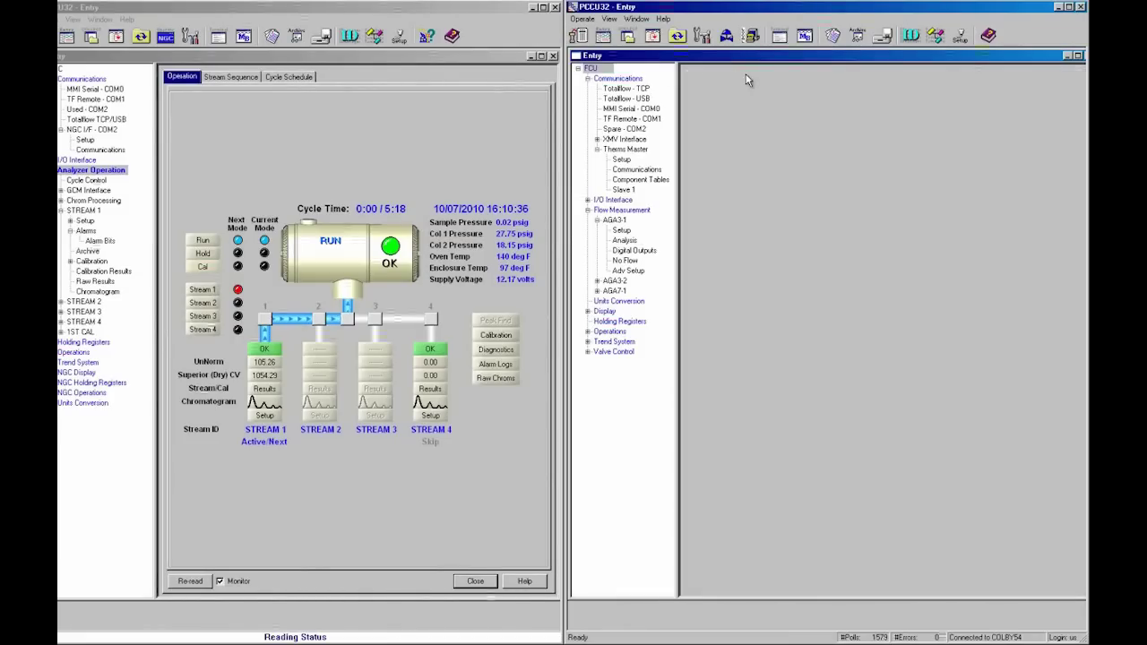
pyautogui.click(775, 79)
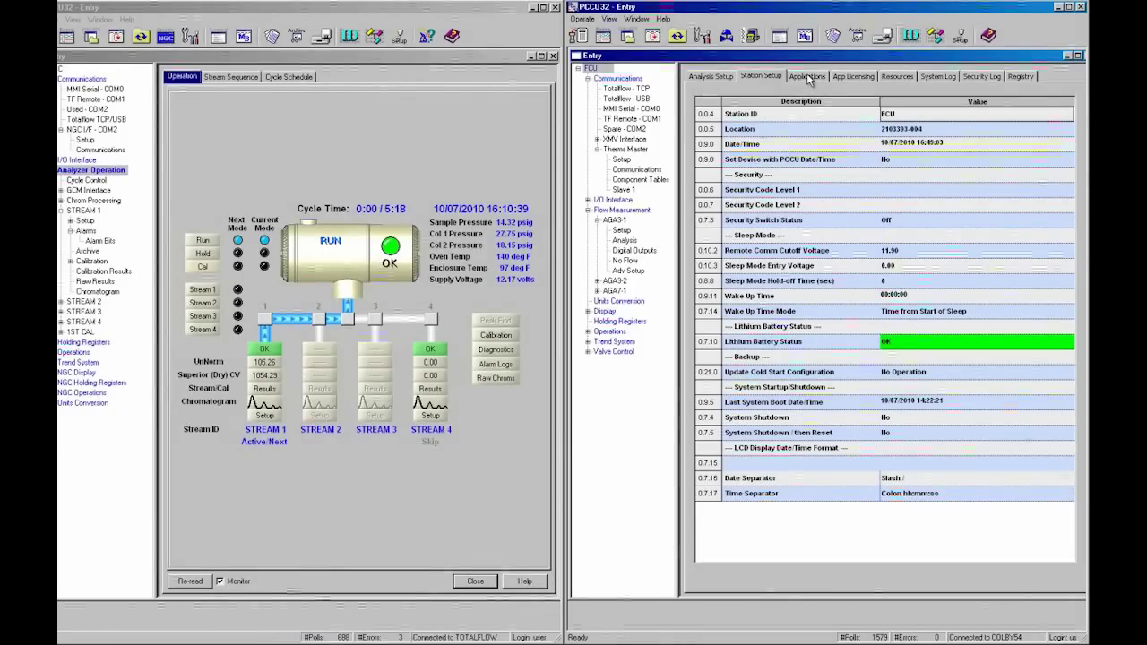
pyautogui.click(809, 78)
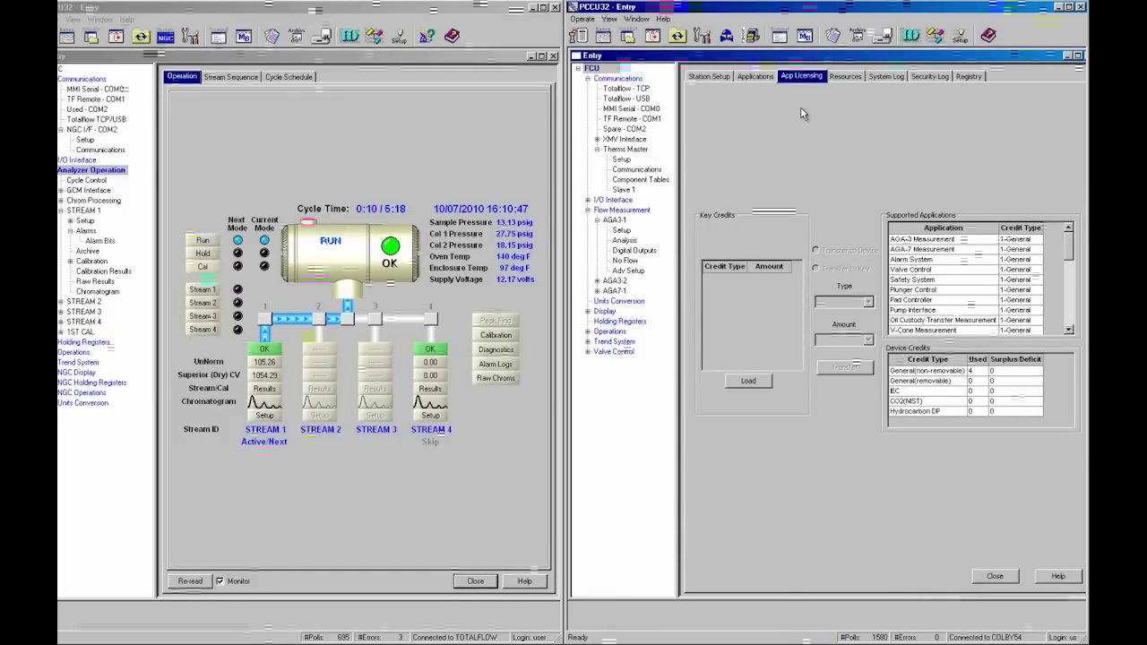
pyautogui.click(756, 78)
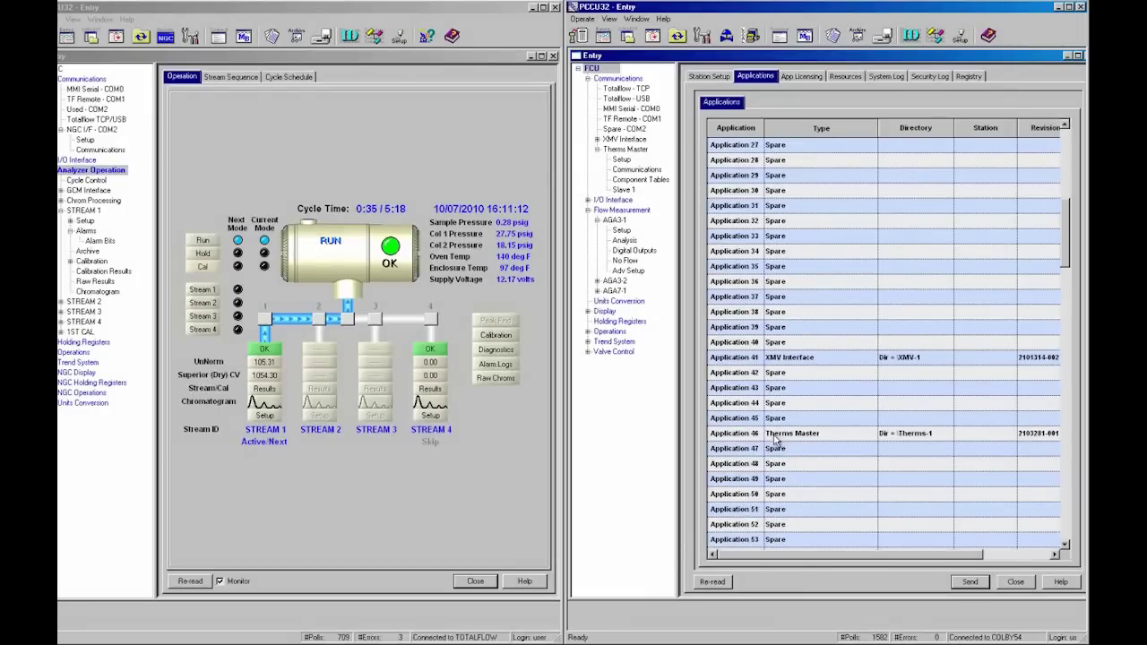
pyautogui.click(624, 240)
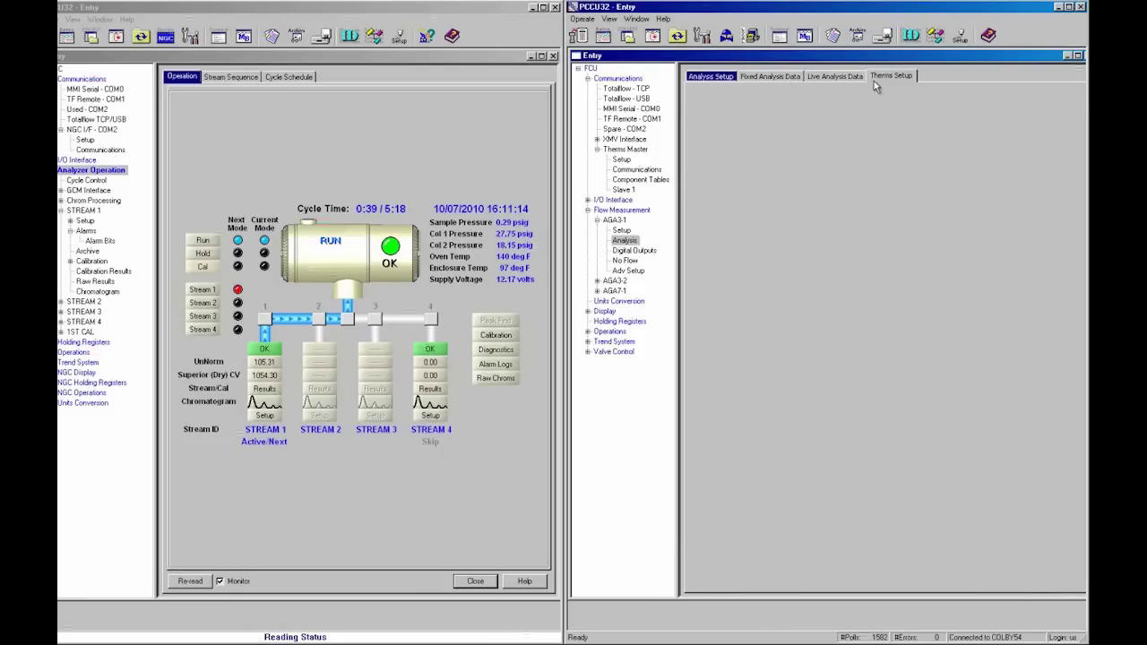
# Step: Set the AGA3-1 Therms Setup Stream Source App to 46 and send it to the flow computer
pyautogui.click(880, 77)
pyautogui.write('46')
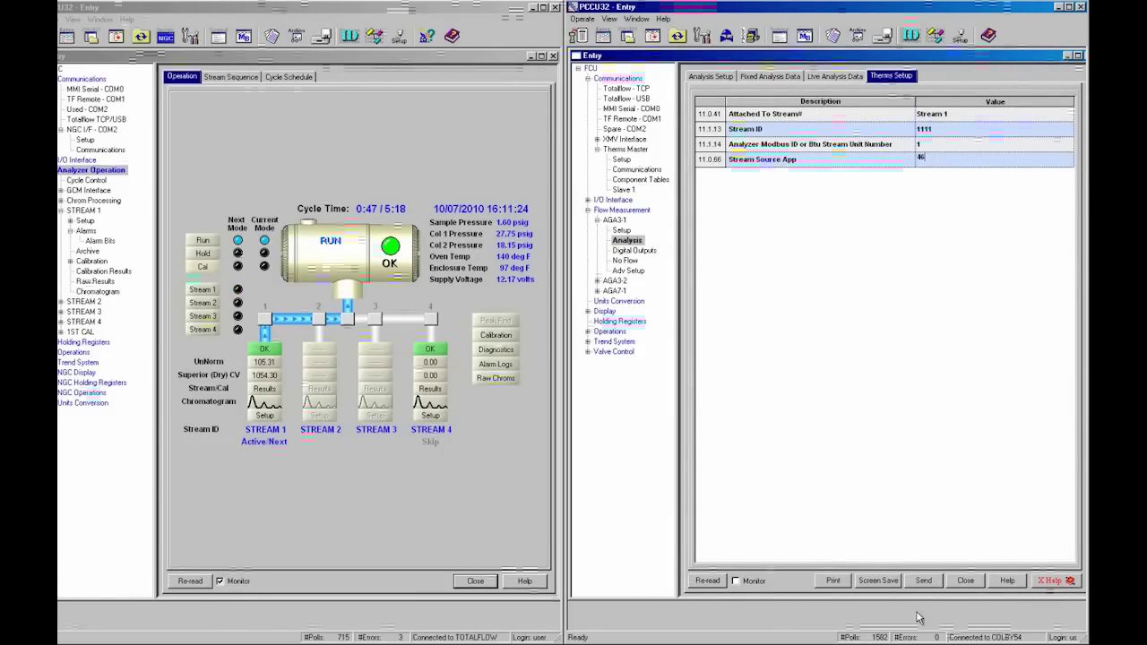
pyautogui.click(925, 581)
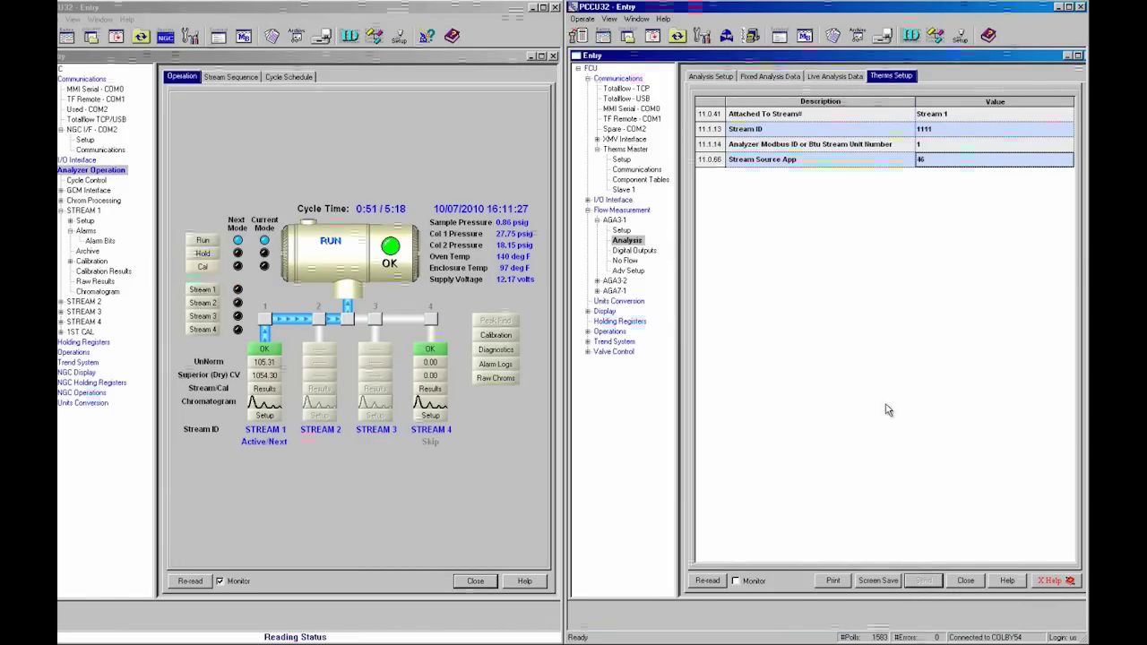
pyautogui.click(713, 78)
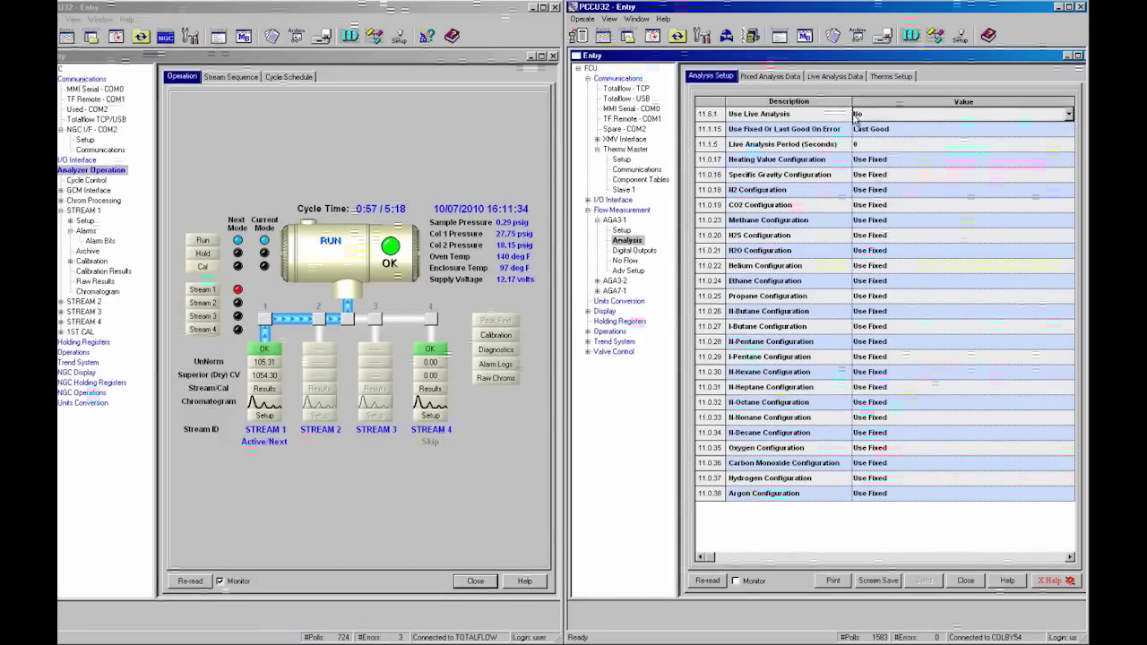
# Step: Set AGA3-1 Use Live Analysis to Yes, send and re-read it, then view the live analysis values
pyautogui.click(901, 119)
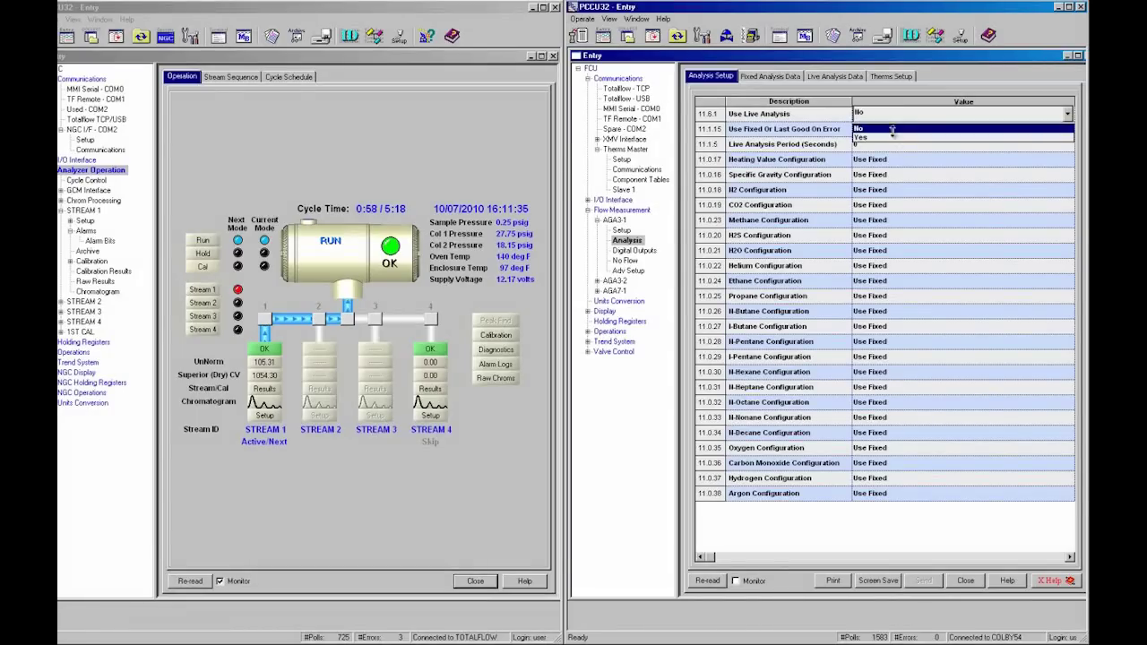
pyautogui.click(894, 139)
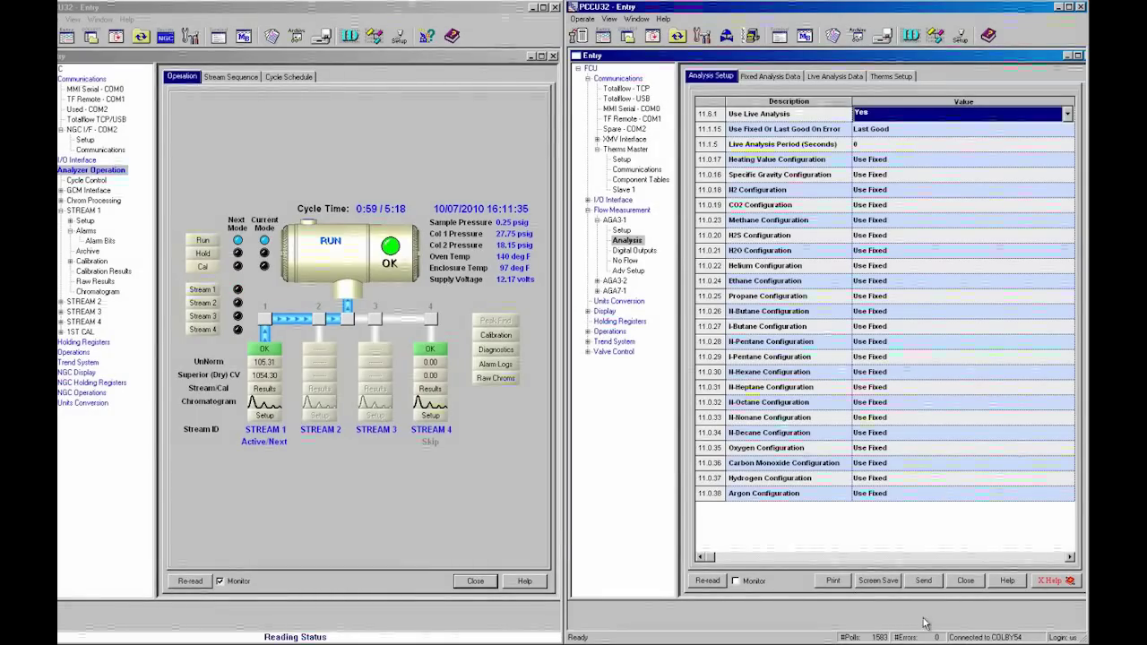
pyautogui.click(923, 583)
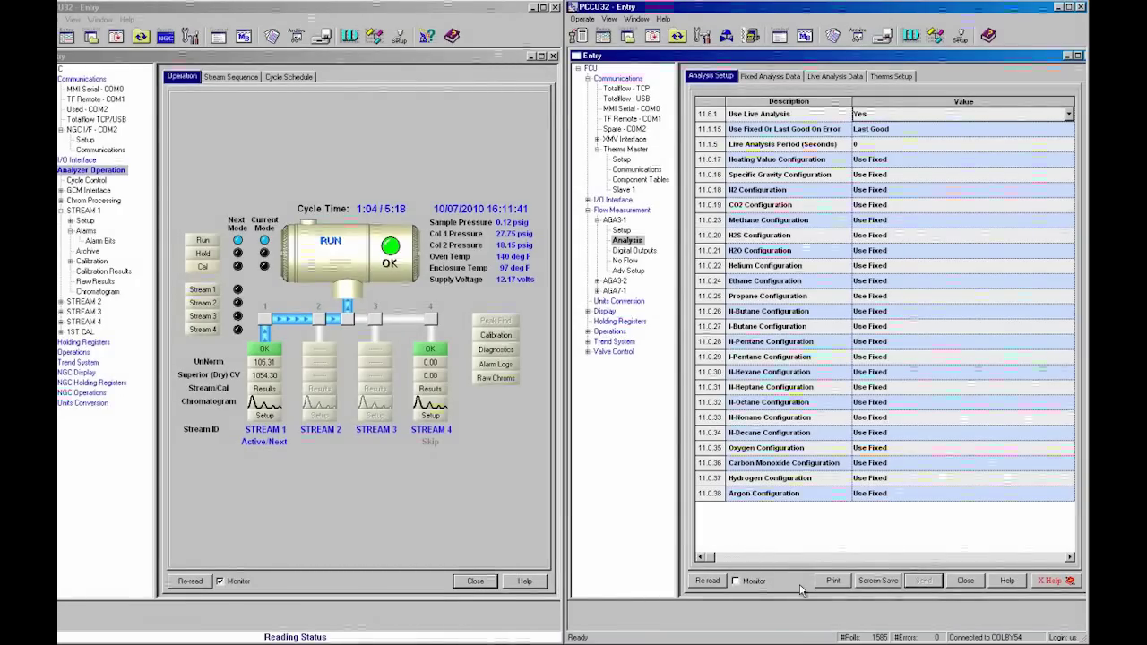
pyautogui.click(707, 581)
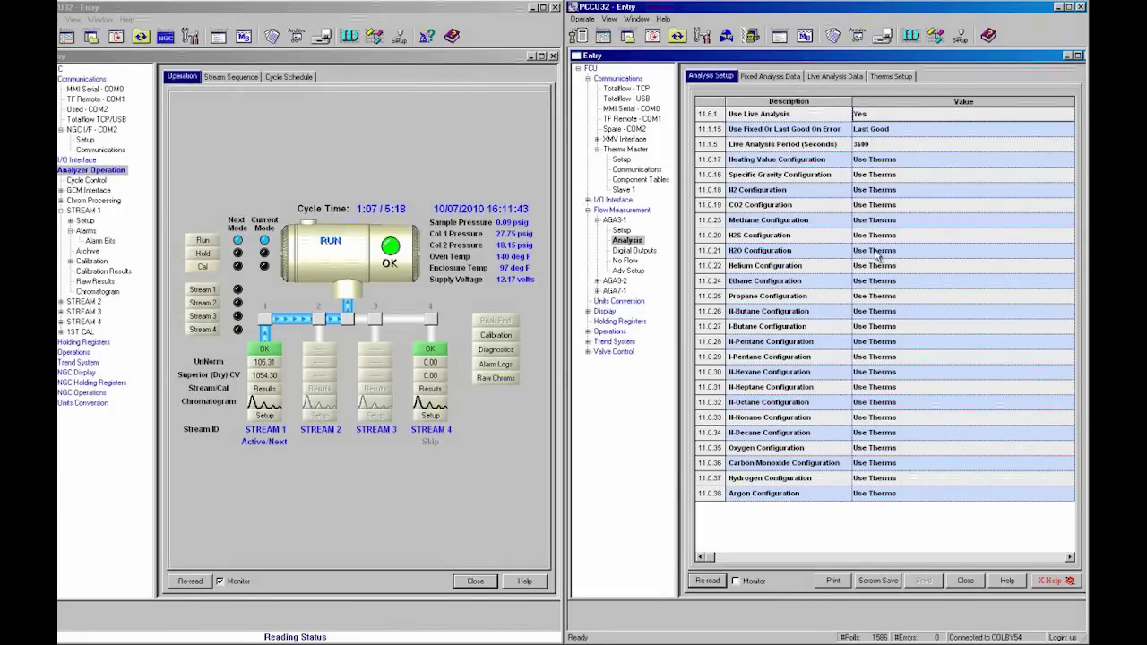
pyautogui.click(838, 79)
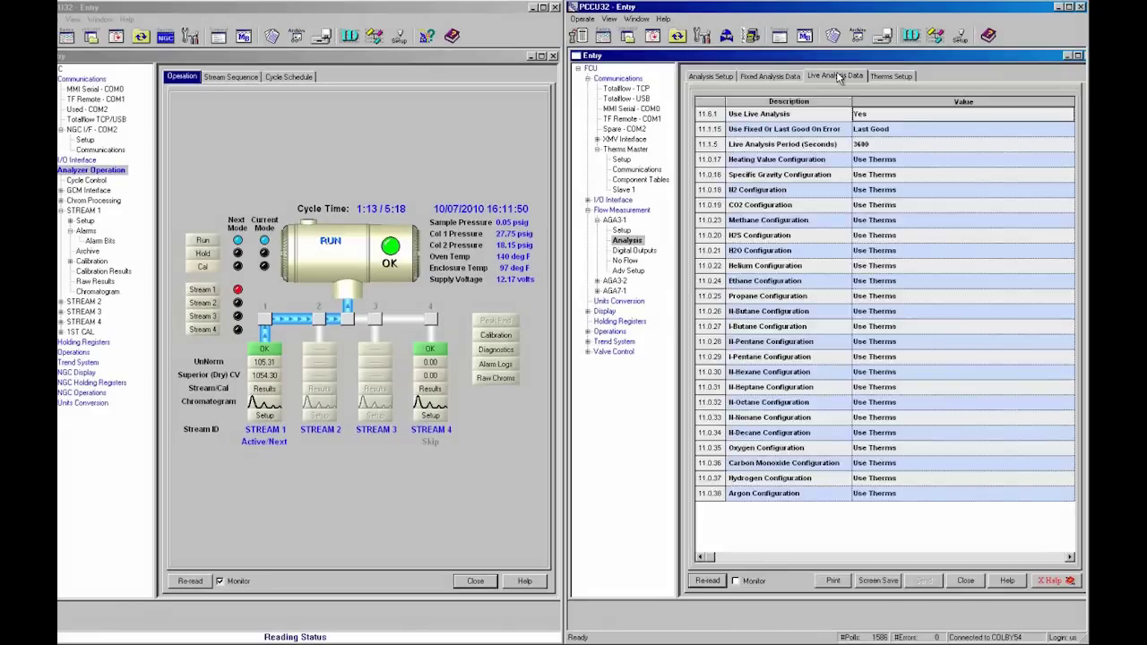